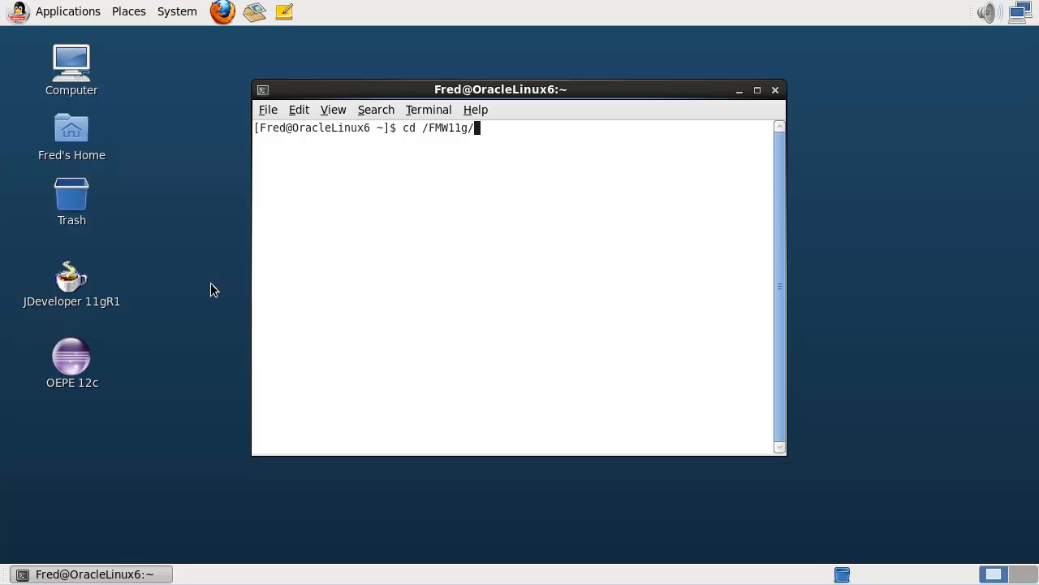
# Enter the /FMW11g directory and list the wls* installer jar files.
pyautogui.press('Return')
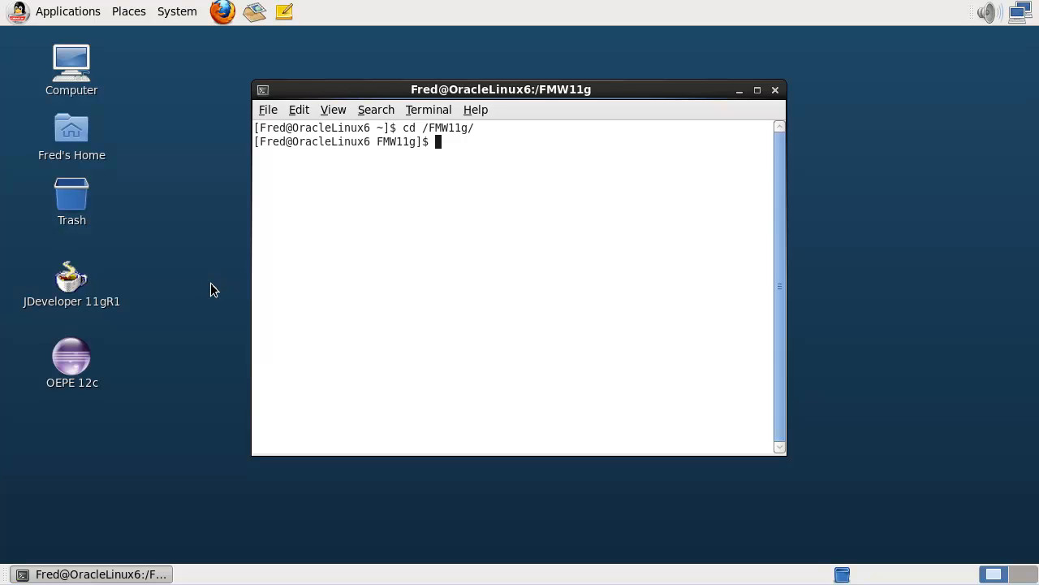
pyautogui.write('ls wls*')
pyautogui.press('Return')
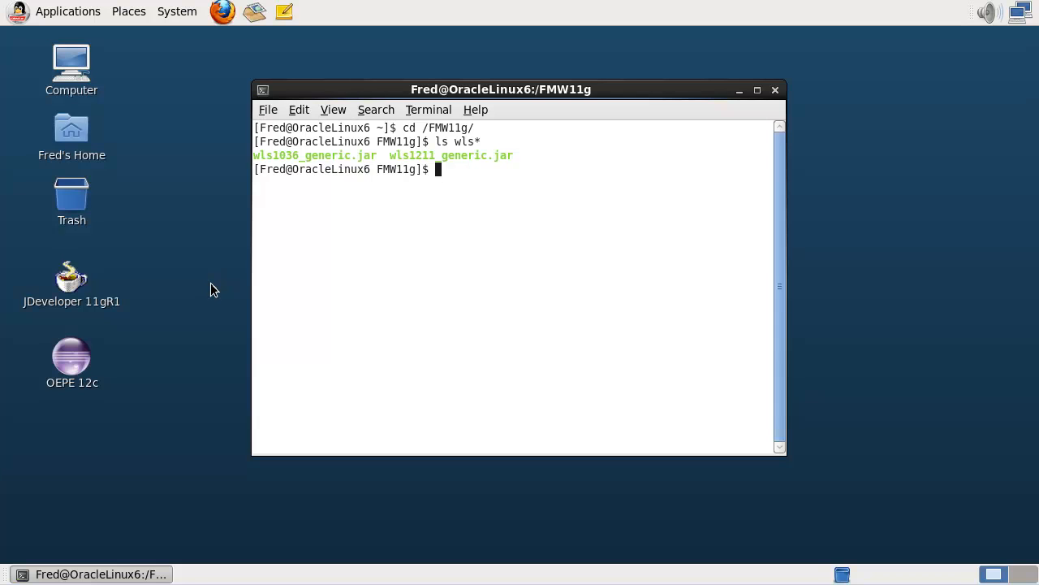
# Launch wls1036_generic.jar with /java64/jdk1.6.0_38/bin/java -jar.
pyautogui.write('/java64/jdk1.6')
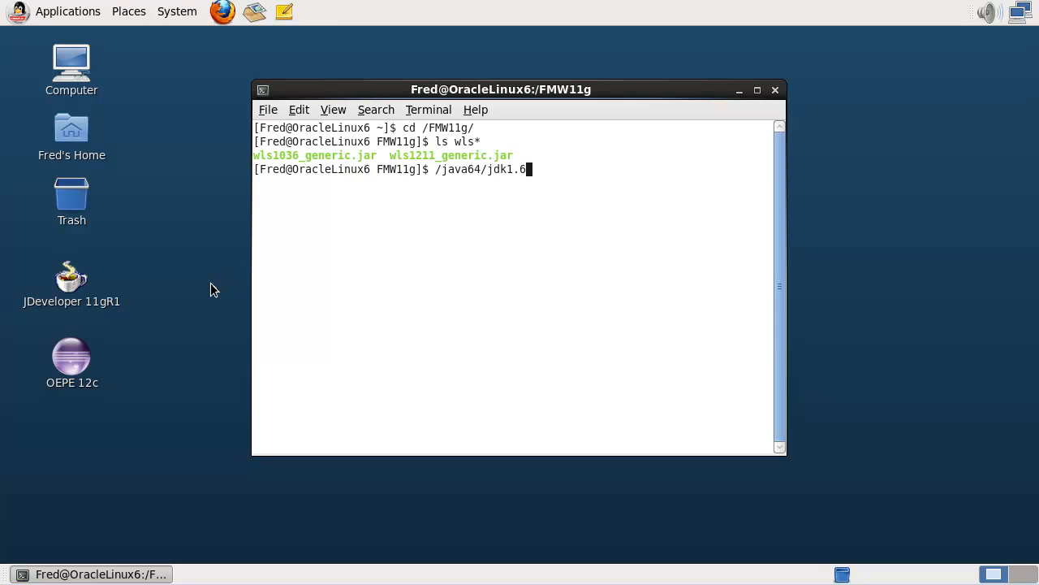
pyautogui.press('Tab')
pyautogui.write('bin/java -jar ')
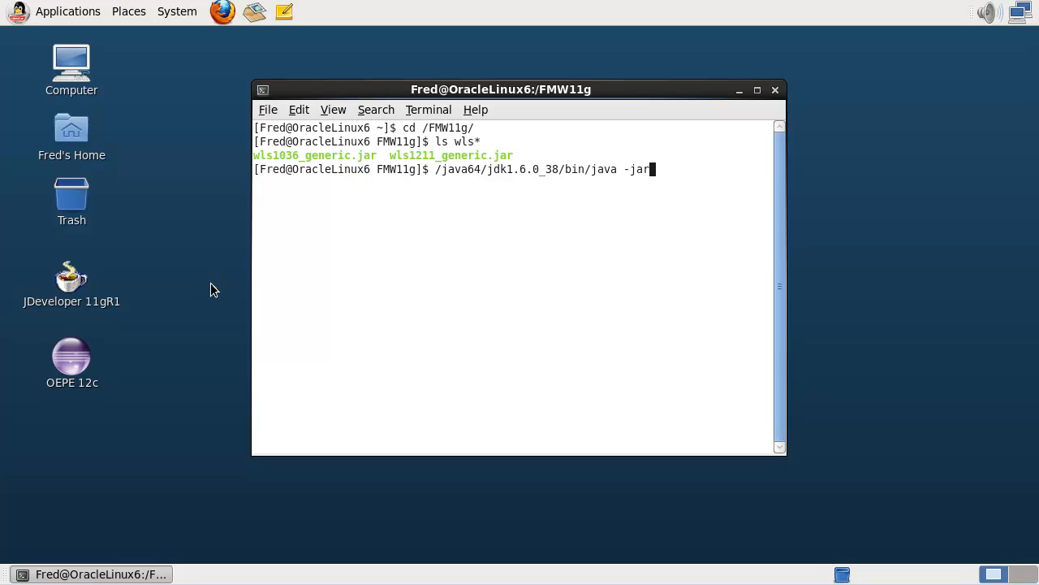
pyautogui.write('wls10')
pyautogui.press('Tab')
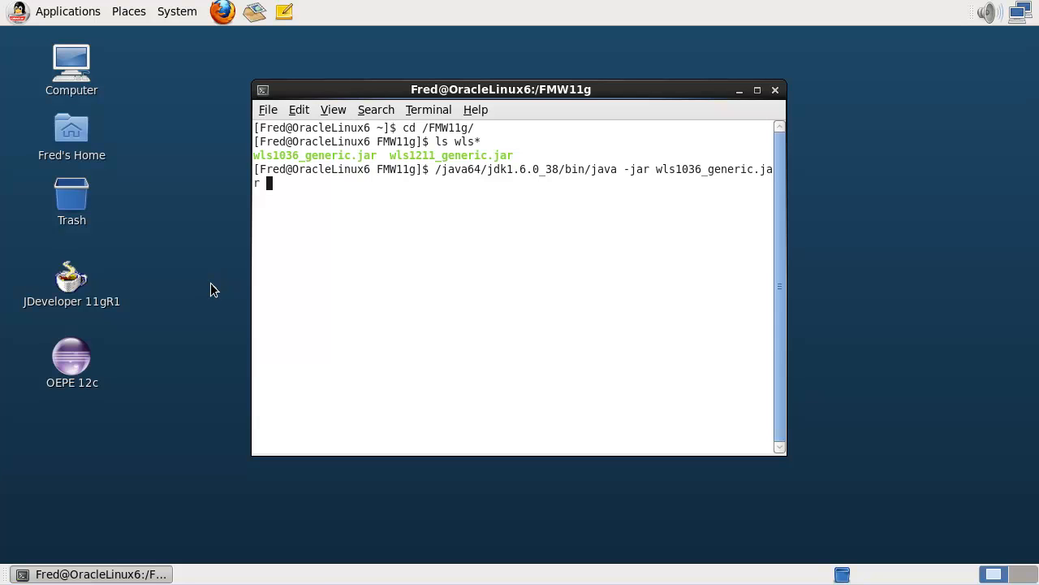
pyautogui.press('Return')
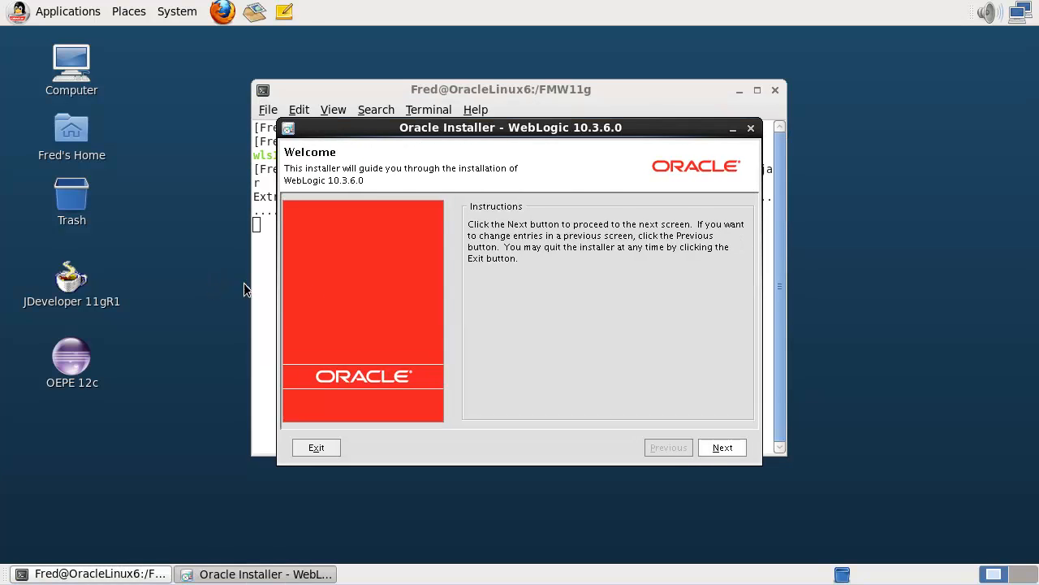
# Create a new Middleware Home at /Oracle/WLS1036, replacing Middleware11116 in the path.
pyautogui.click(715, 451)
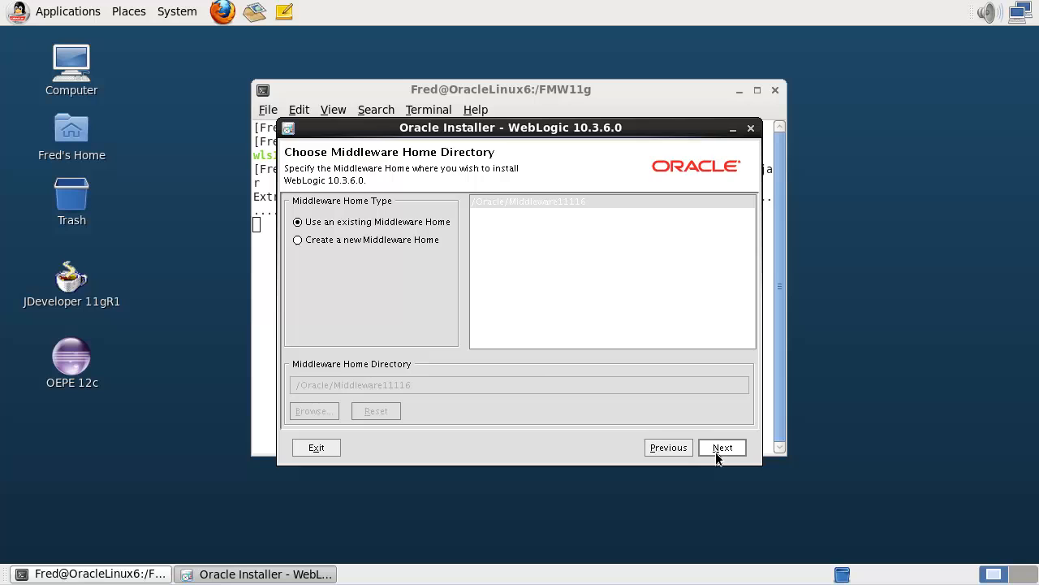
pyautogui.click(420, 239)
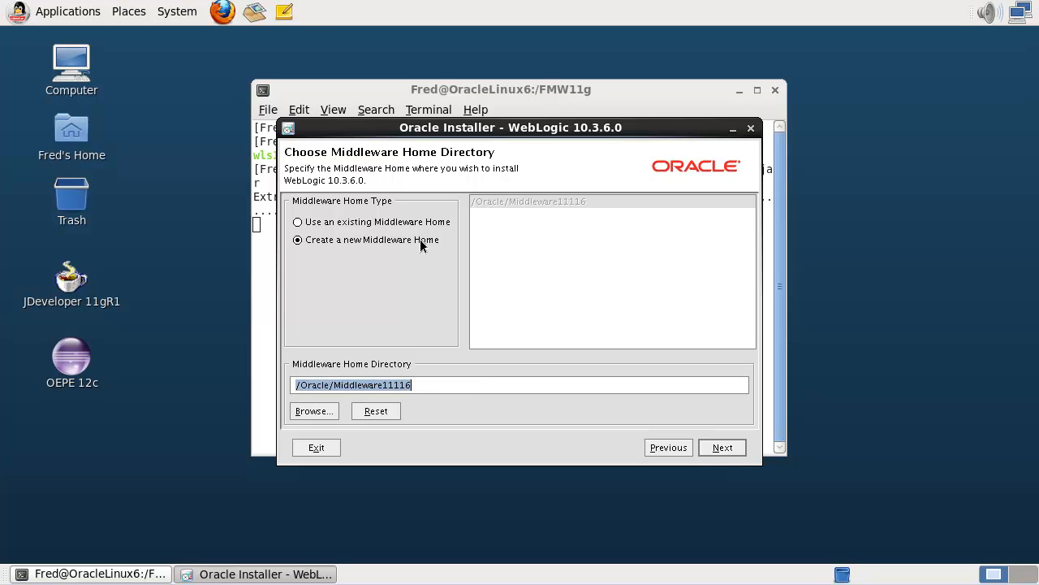
pyautogui.click(425, 387)
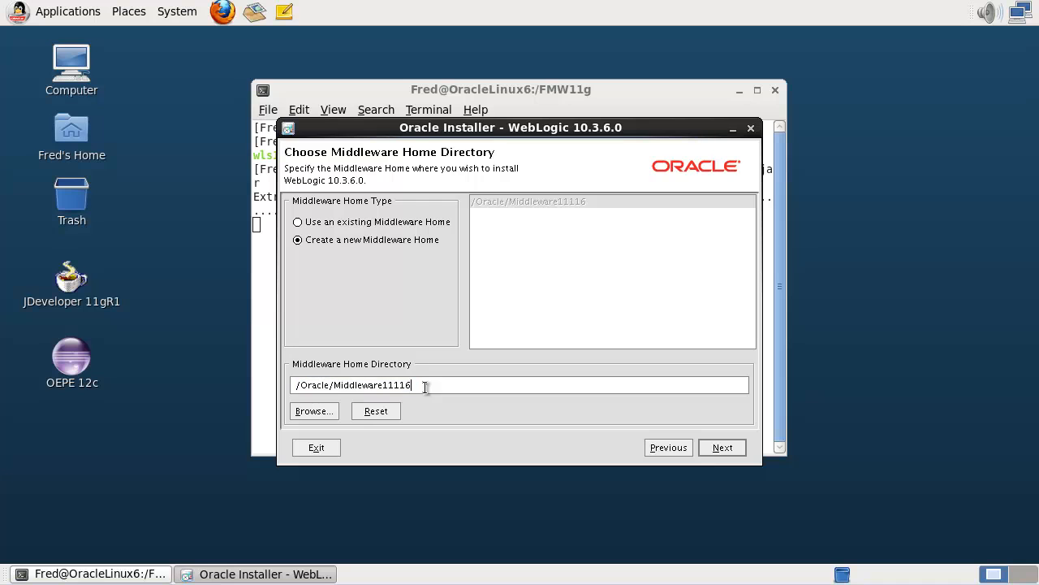
pyautogui.doubleClick(425, 387)
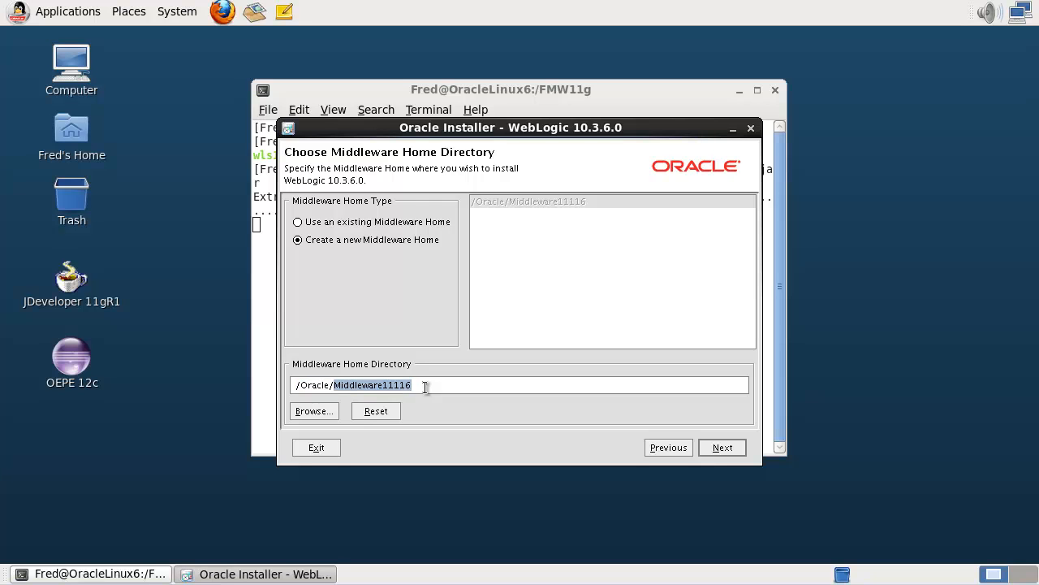
pyautogui.write('WLS1036')
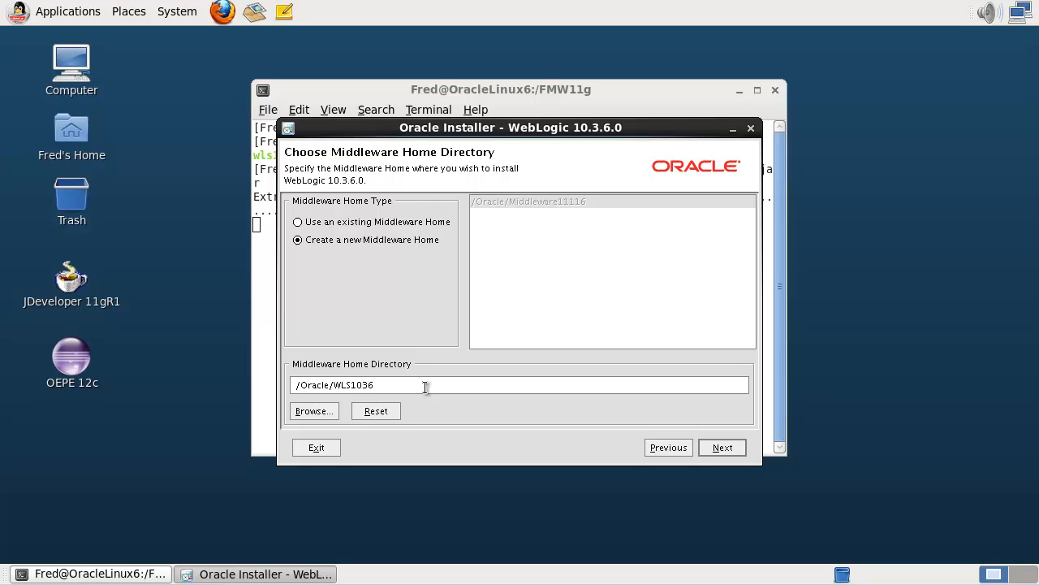
pyautogui.click(720, 449)
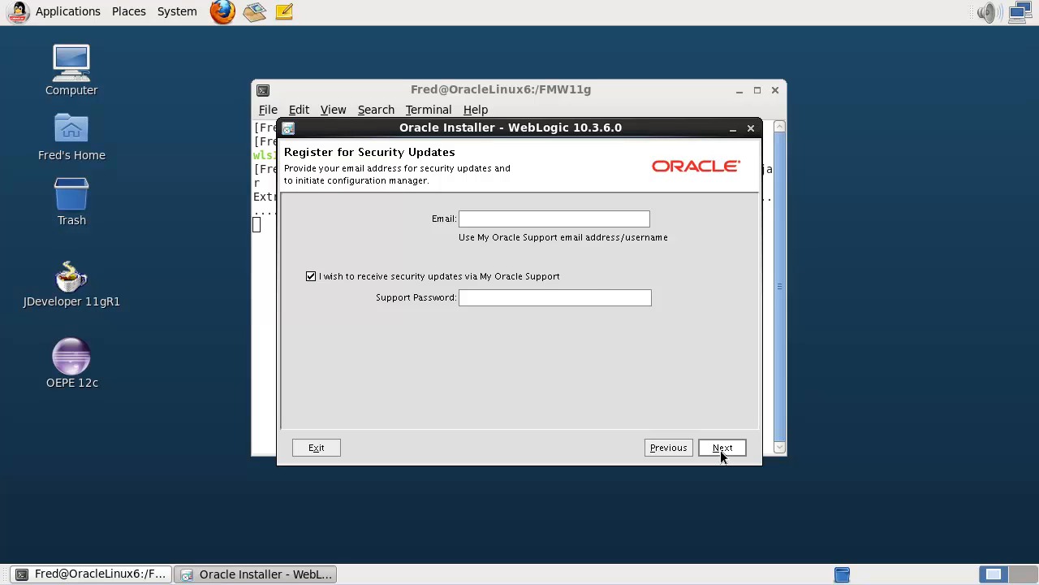
# Decline security updates with no email, confirm both warnings, and declare no internet access.
pyautogui.click(721, 450)
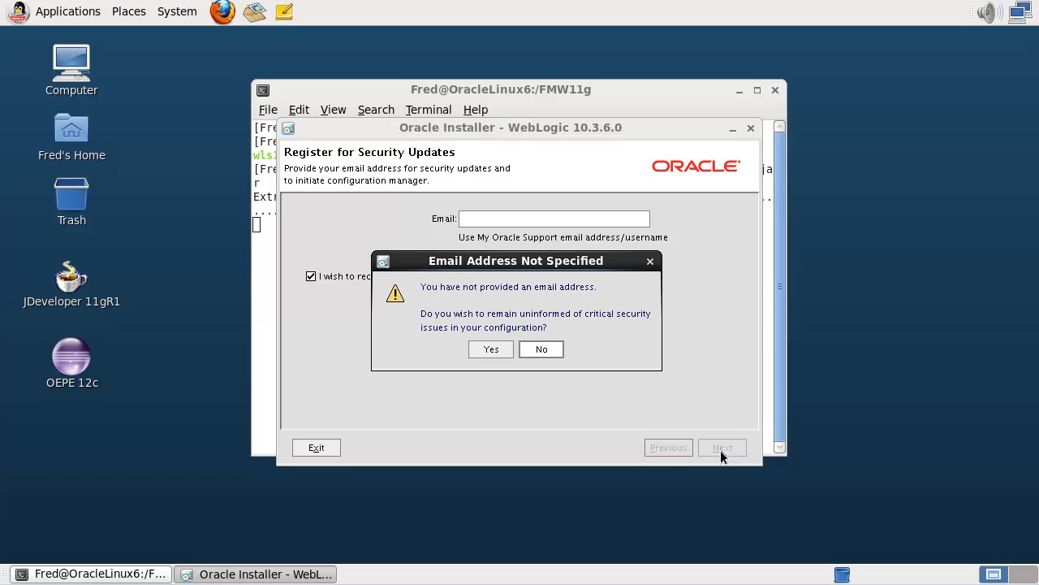
pyautogui.click(493, 350)
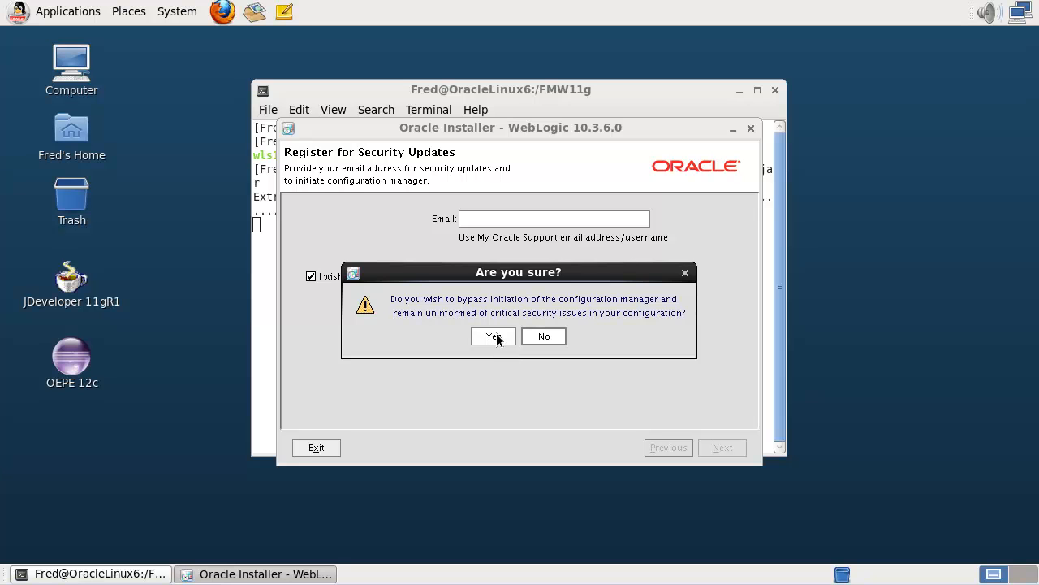
pyautogui.click(493, 336)
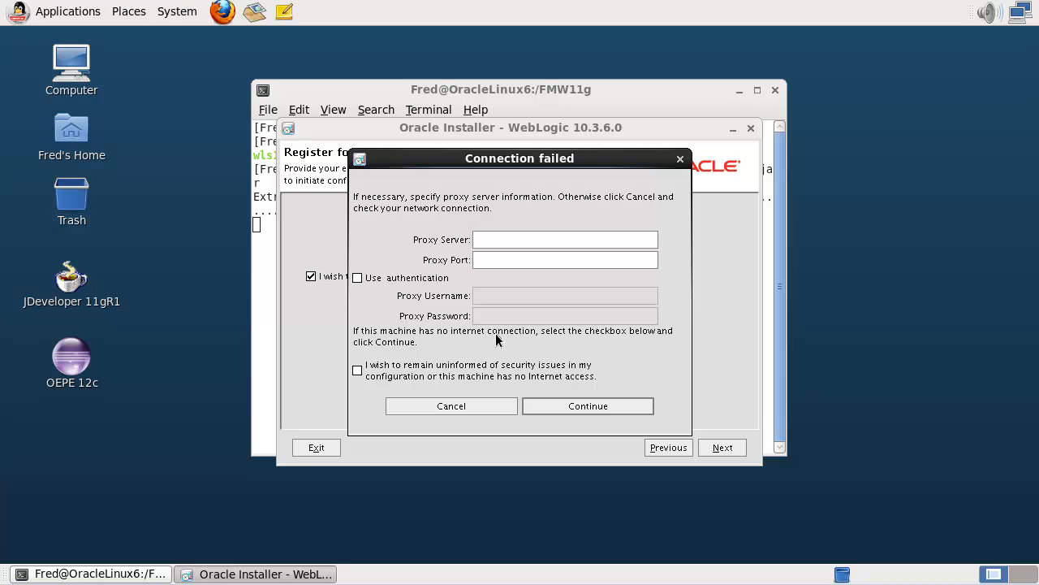
pyautogui.click(357, 371)
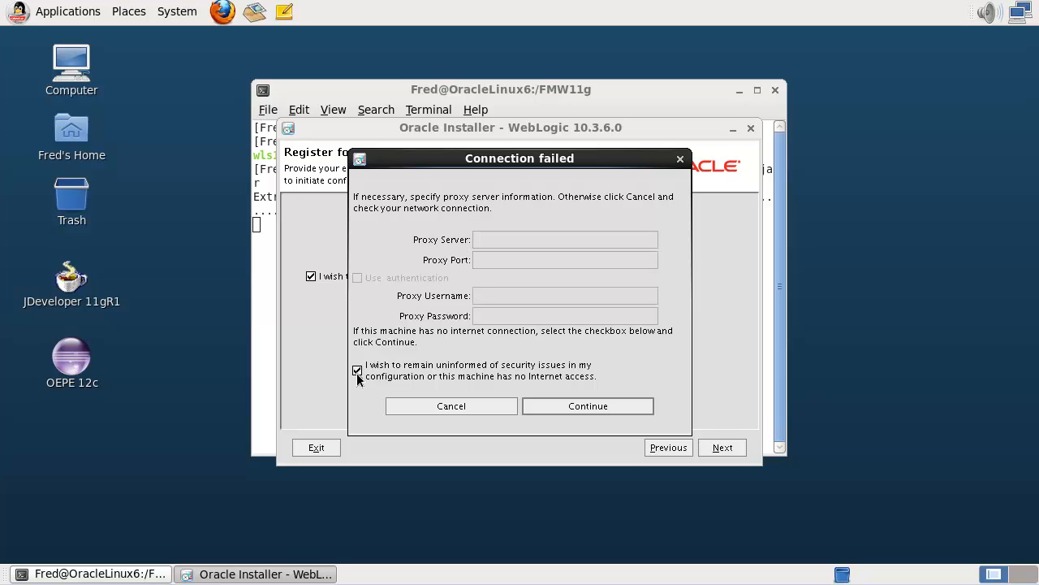
pyautogui.click(577, 405)
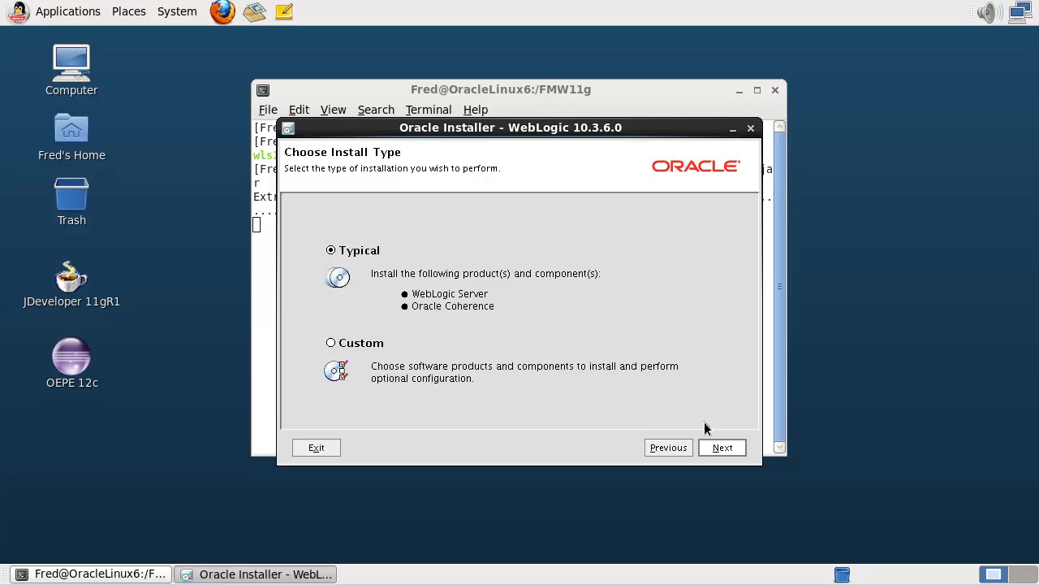
# Accept the Typical install, the local JDK 1.6.0_38, and the default product directories.
pyautogui.click(714, 447)
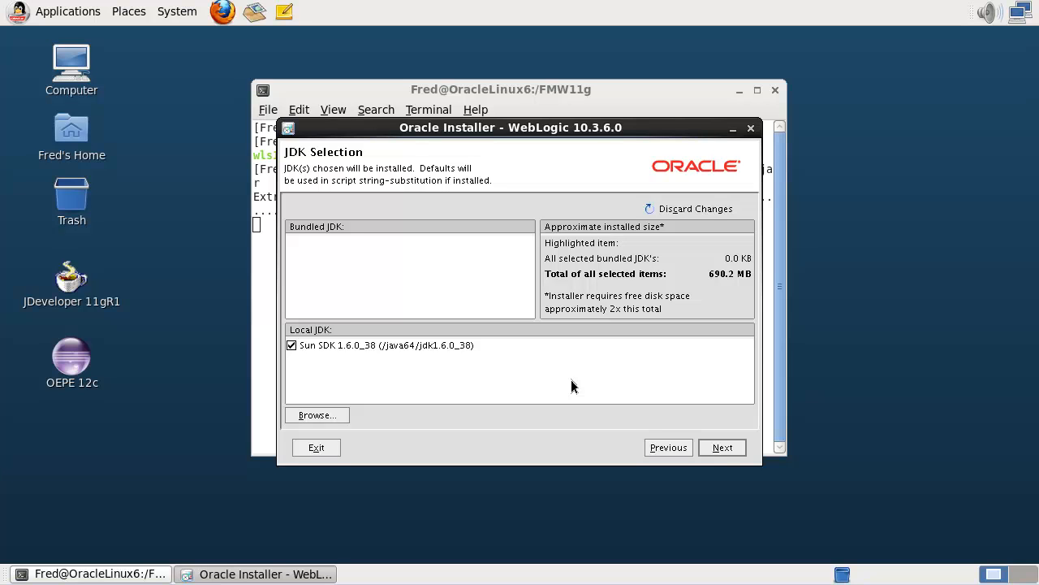
pyautogui.click(722, 447)
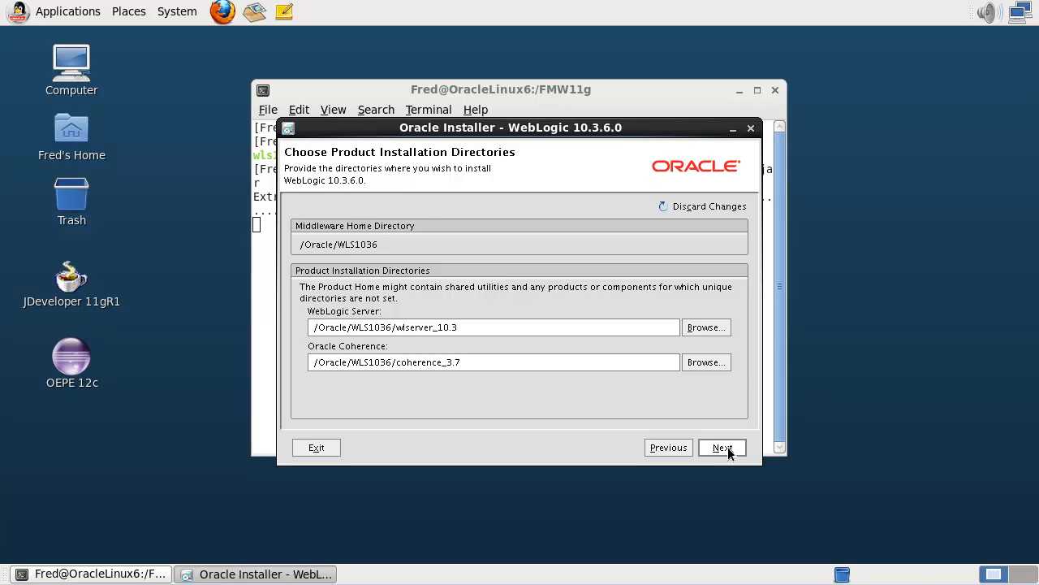
pyautogui.click(726, 446)
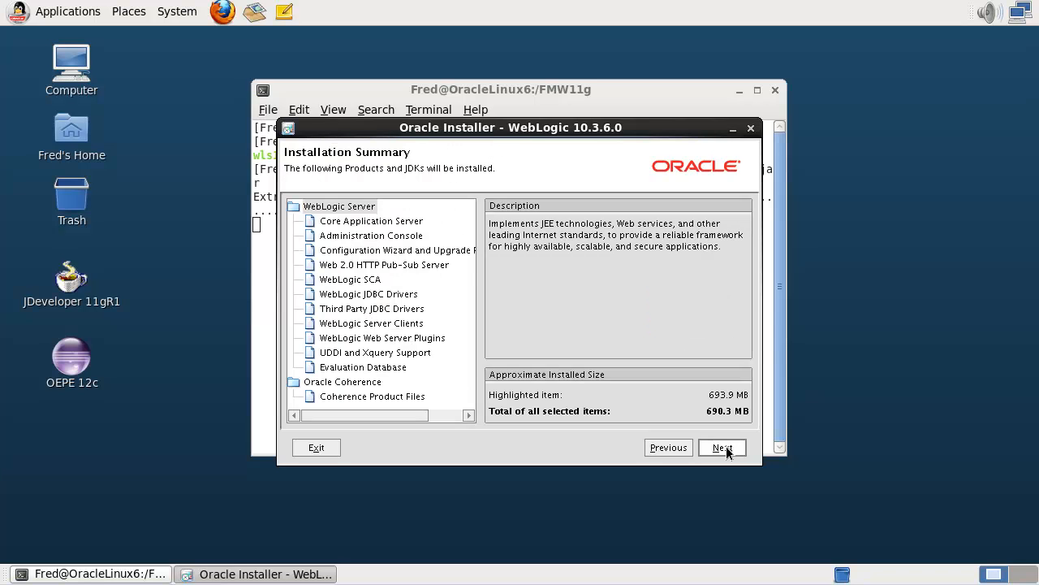
# Install WebLogic Server and Coherence, then finish without running Quickstart.
pyautogui.click(726, 446)
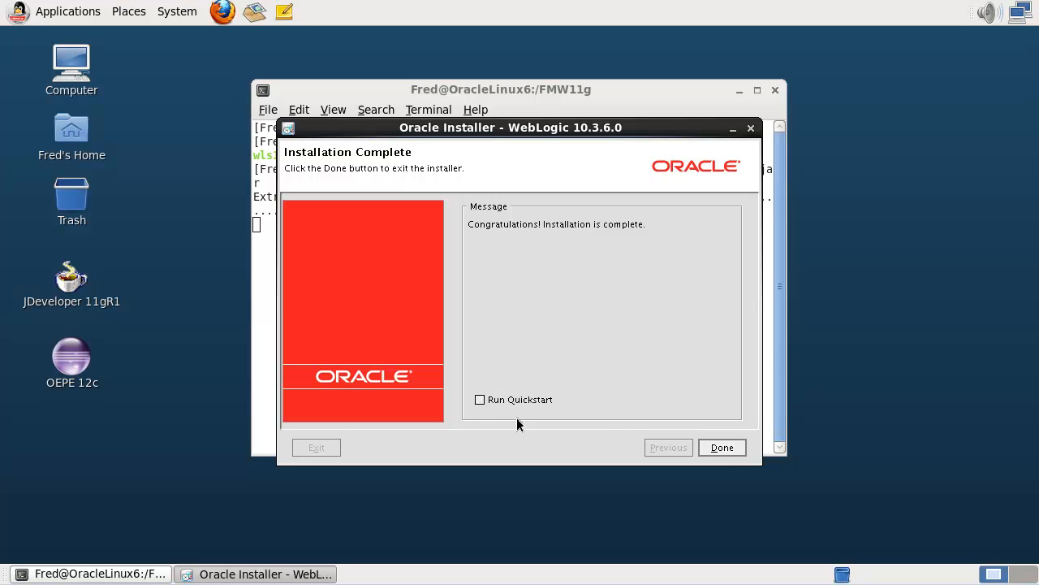
pyautogui.click(725, 447)
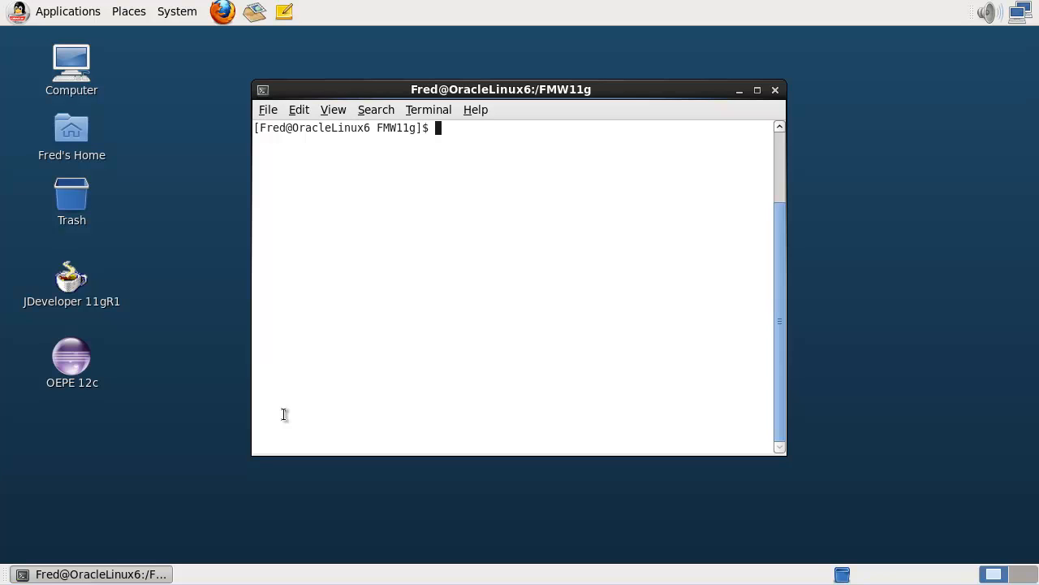
# List the appdev installers, then enter ofm_appdev_generic_11.1.1.6.0_disk1_1of1/Disk1 and list its contents.
pyautogui.write('ls *appdev*')
pyautogui.press('Return')
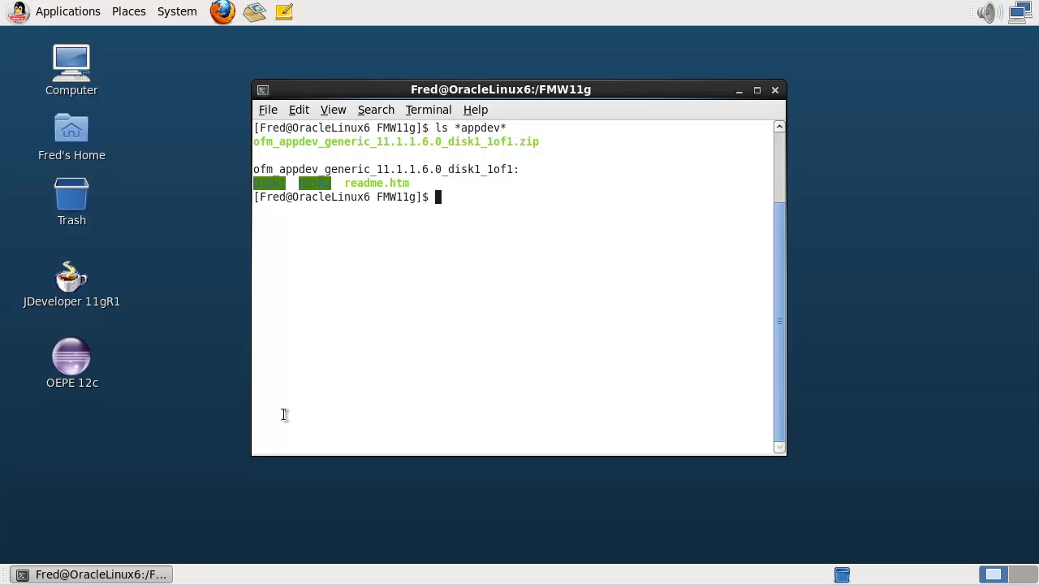
pyautogui.write('cd ofm_app')
pyautogui.press('Tab')
pyautogui.write('/Disk1')
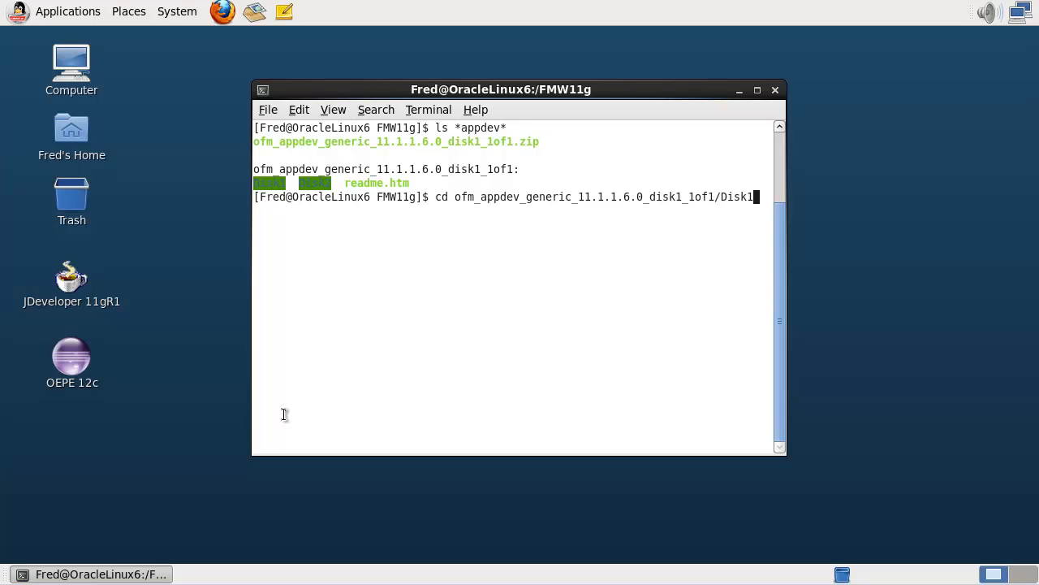
pyautogui.press('Return')
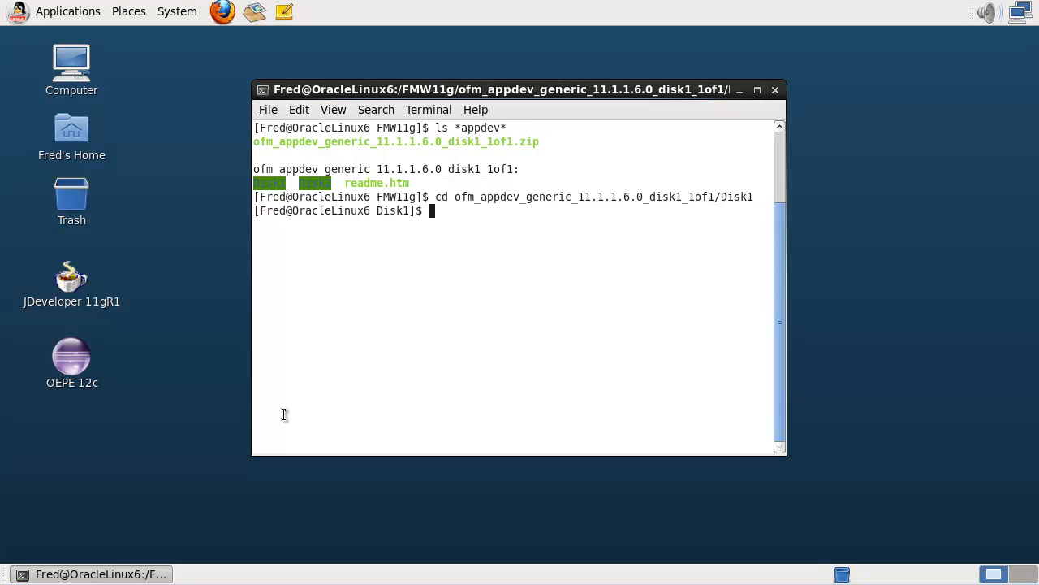
pyautogui.write('ls')
pyautogui.press('Return')
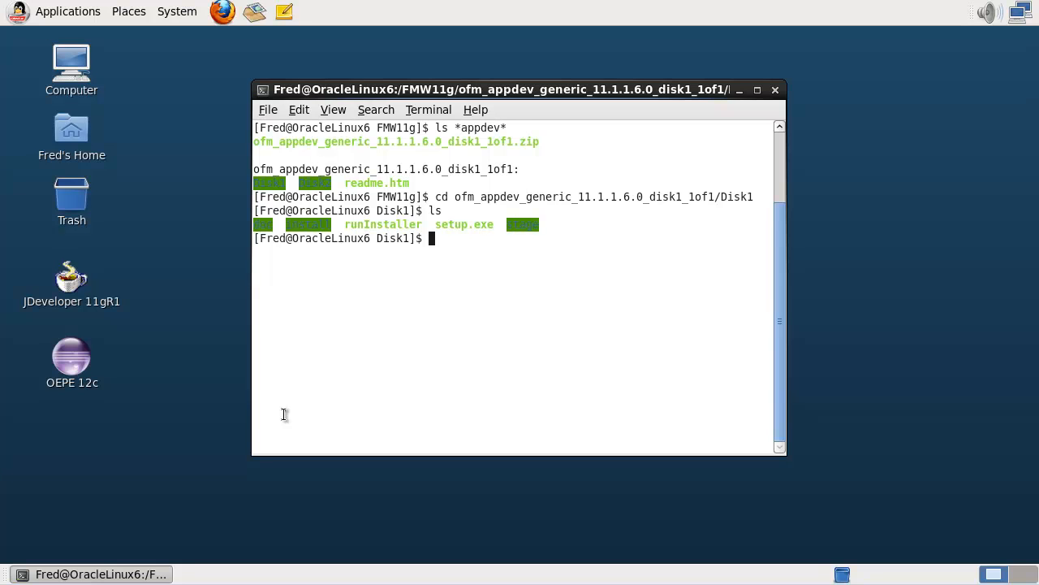
# Type the command ./runInstaller -jreLoc /java64/jdk1.6.0_38/jre.
pyautogui.write('./runInstaller -jreLoc')
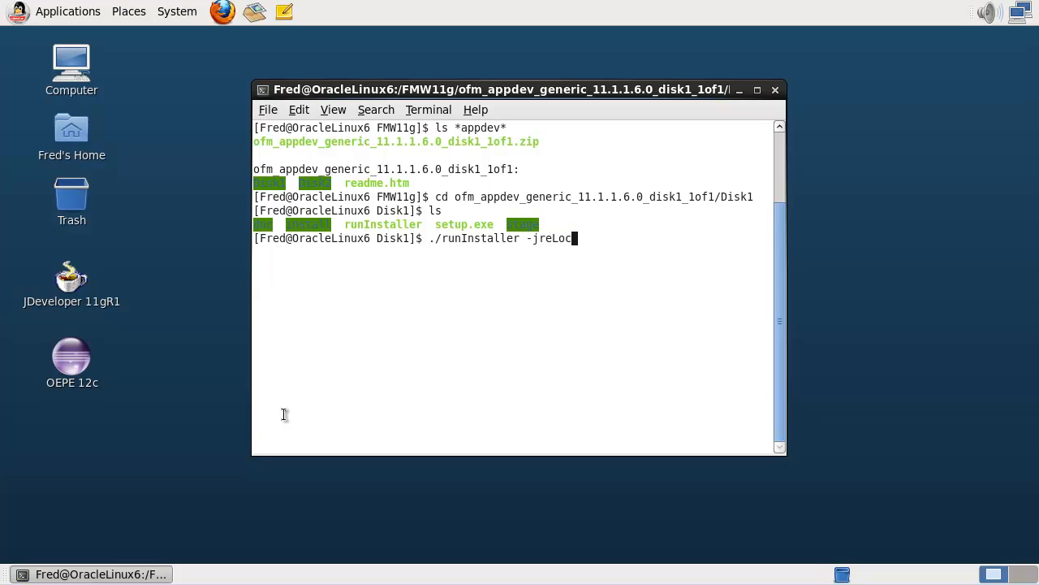
pyautogui.write(' /java64/jdk1.6')
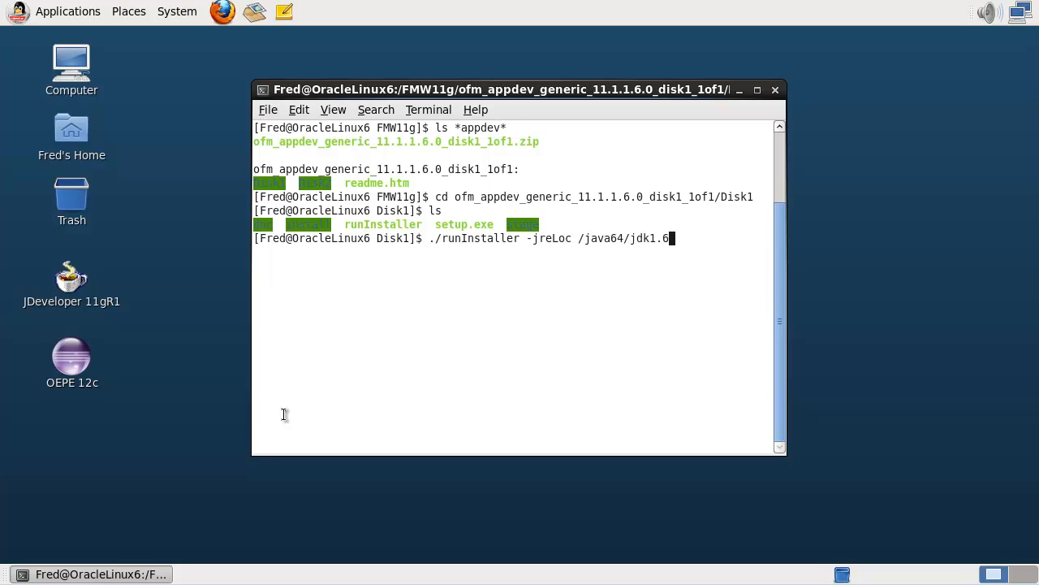
pyautogui.press('Tab')
pyautogui.write('jre')
# Launch runInstaller, set the inventory to /Oracle/oraInventory, and continue with a local inventory.
pyautogui.press('Return')
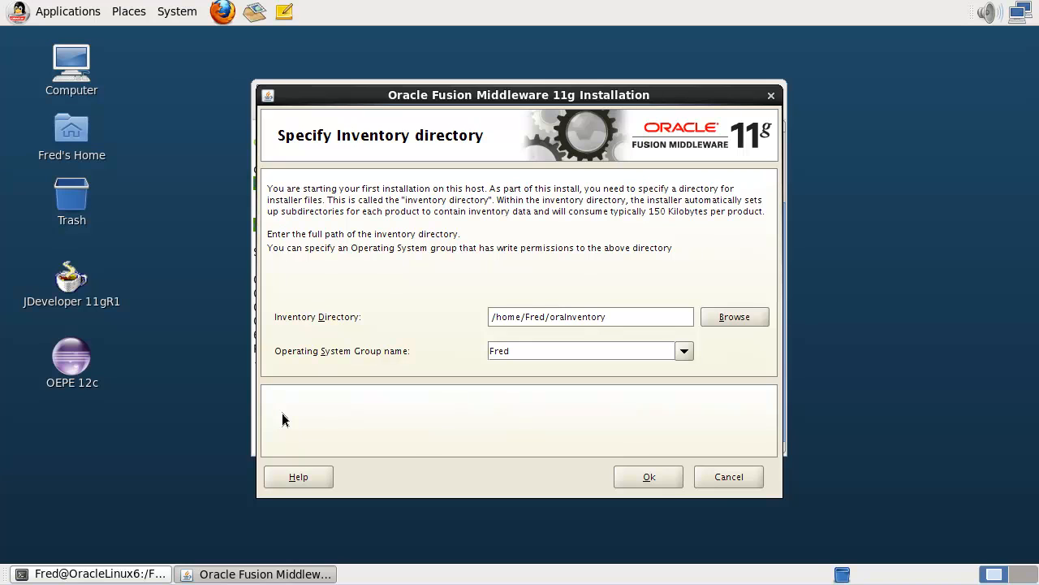
pyautogui.tripleClick(547, 316)
pyautogui.press('Left')
pyautogui.press('Left')
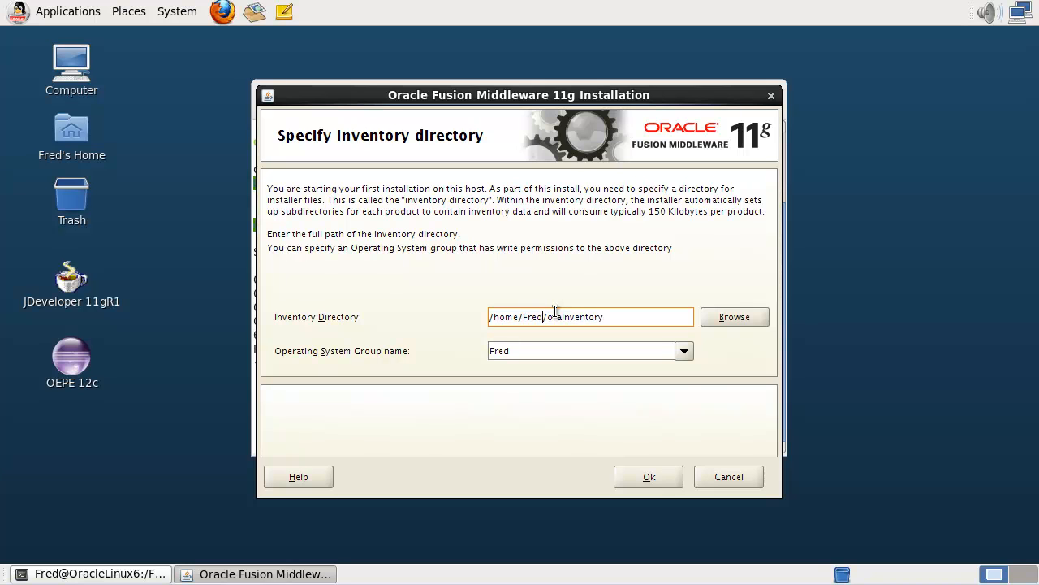
pyautogui.hotkey('ctrl', 'shift', 'Left')
pyautogui.hotkey('ctrl', 'shift', 'Left')
pyautogui.hotkey('ctrl', 'shift', 'Left')
pyautogui.hotkey('ctrl', 'shift', 'Left')
pyautogui.write('/Oracle')
pyautogui.click(639, 476)
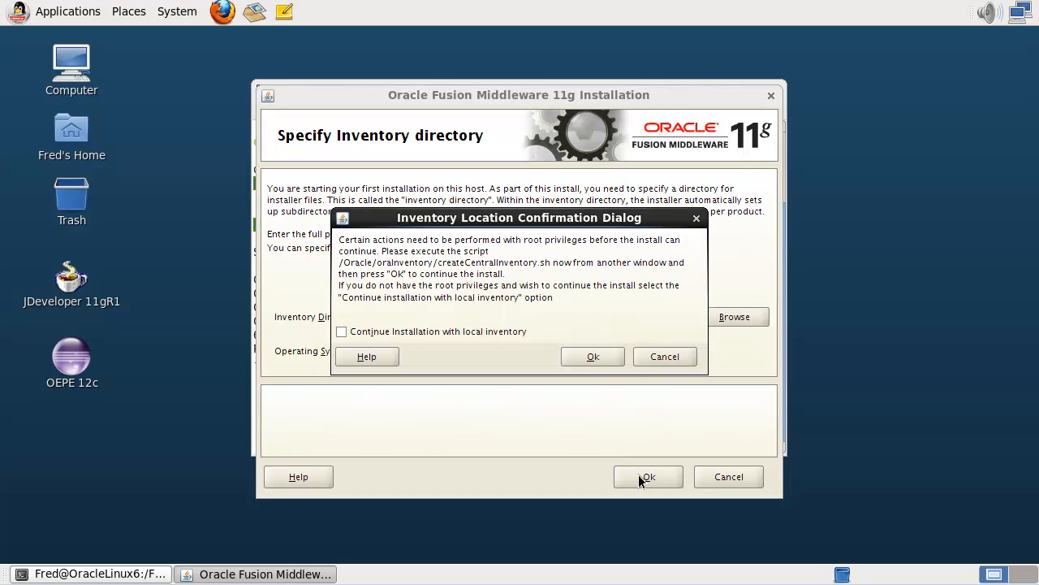
pyautogui.click(470, 332)
pyautogui.click(594, 357)
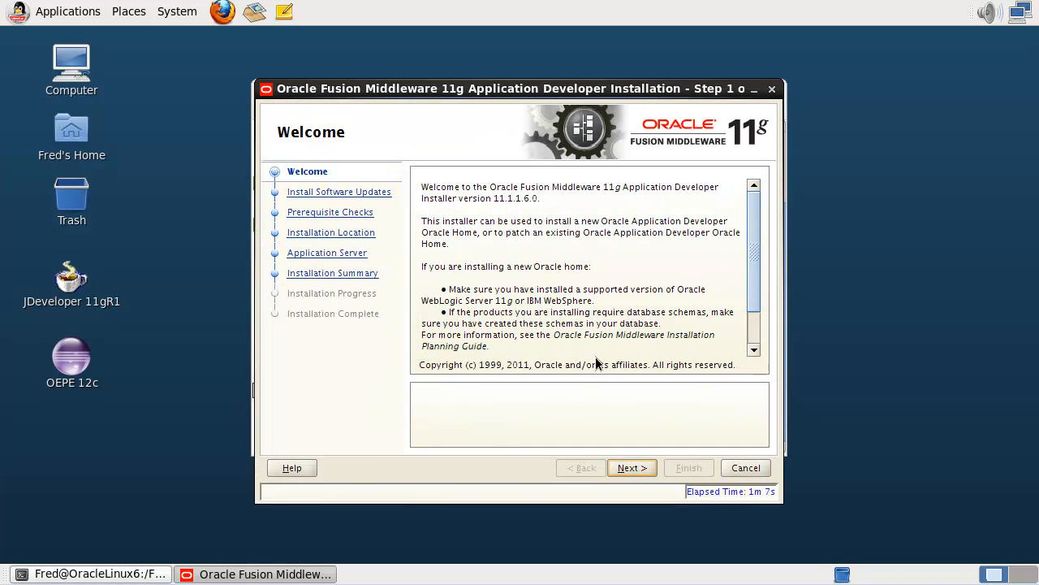
# Skip software updates and proceed to the prerequisite checks.
pyautogui.click(631, 469)
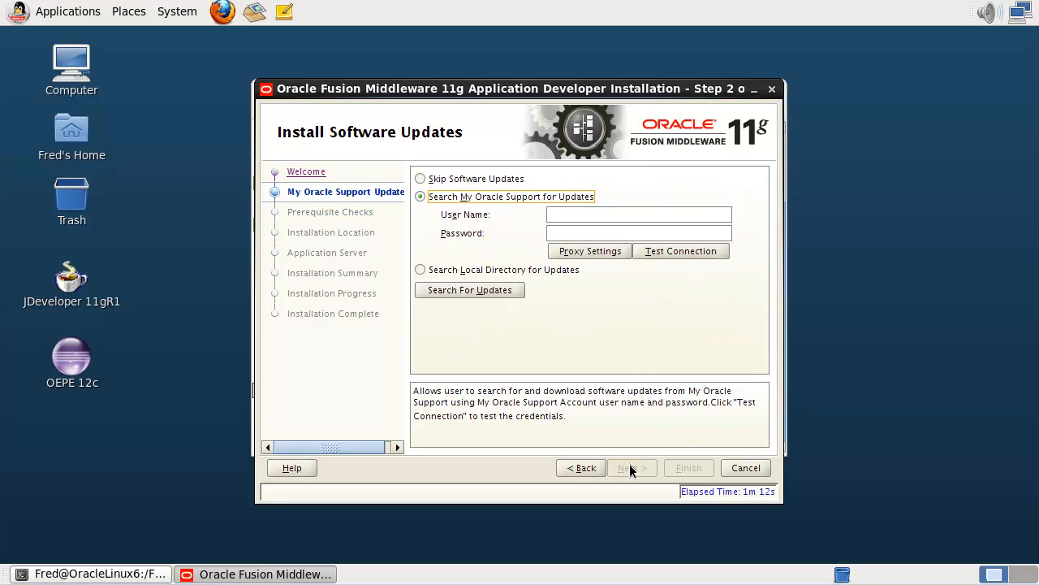
pyautogui.click(502, 179)
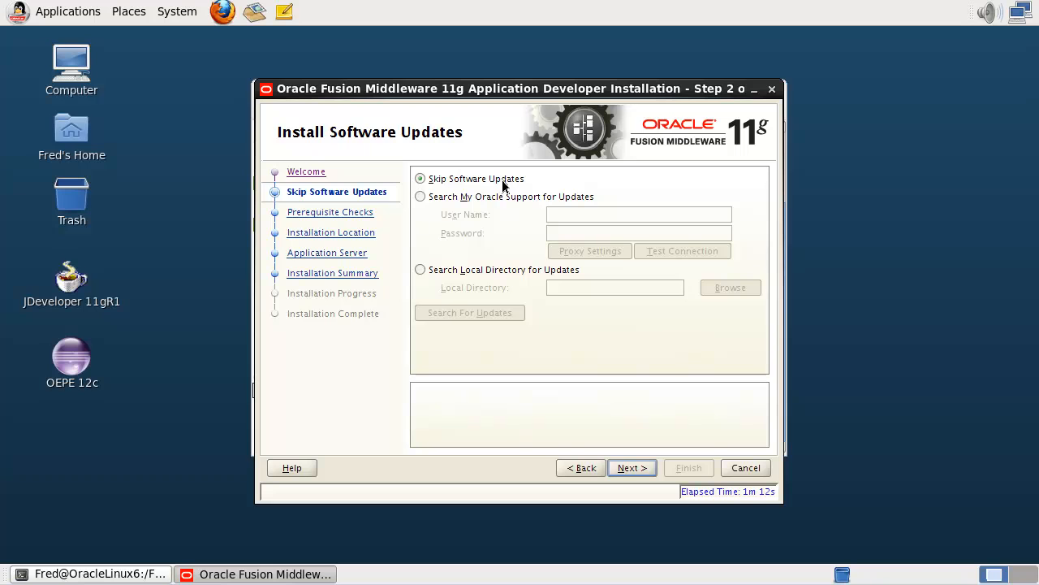
pyautogui.click(635, 468)
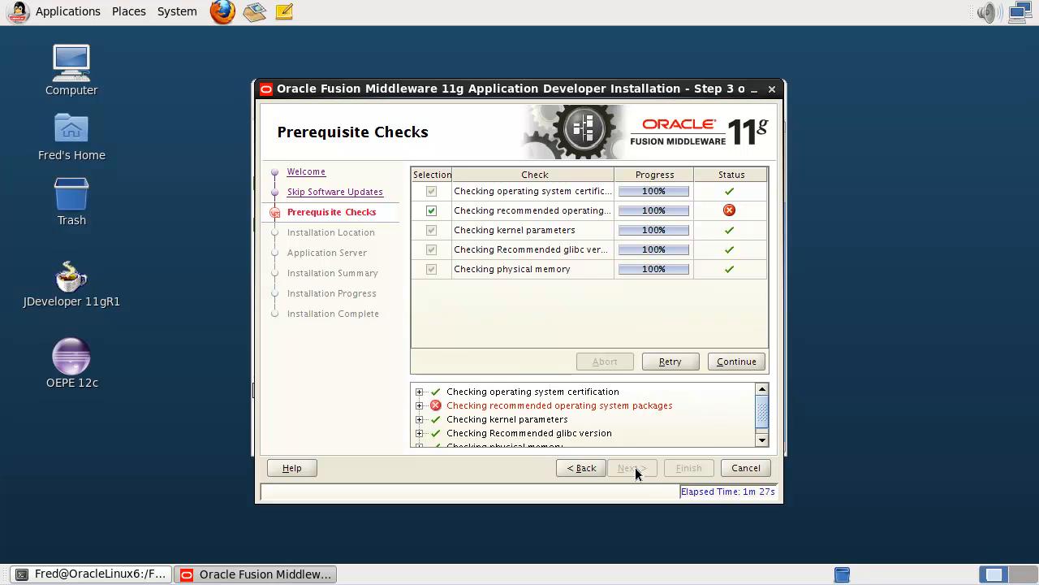
# Inspect the failed operating system packages check (missing compat-libcap1) and continue anyway.
pyautogui.click(420, 406)
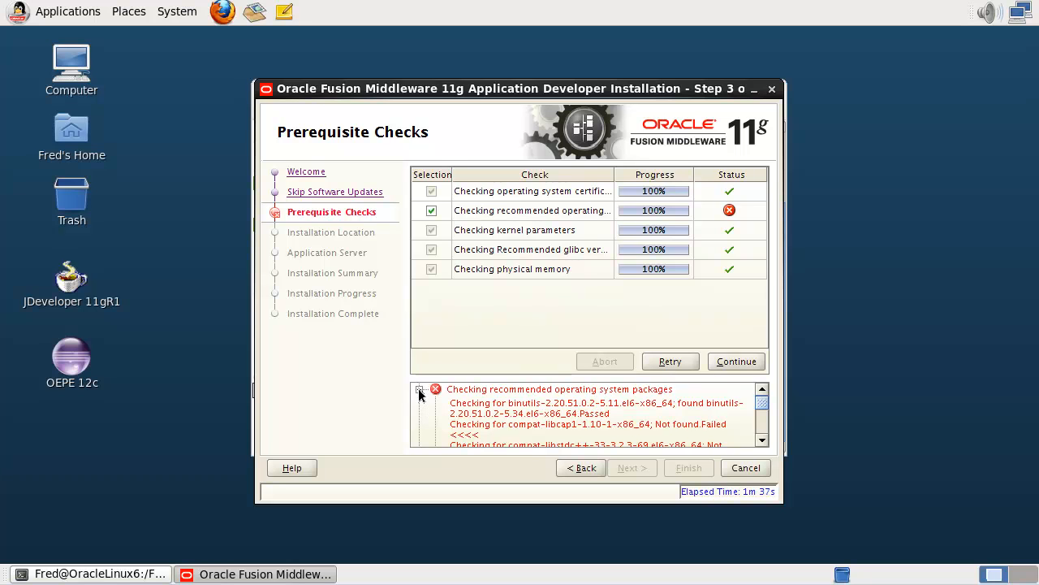
pyautogui.click(420, 391)
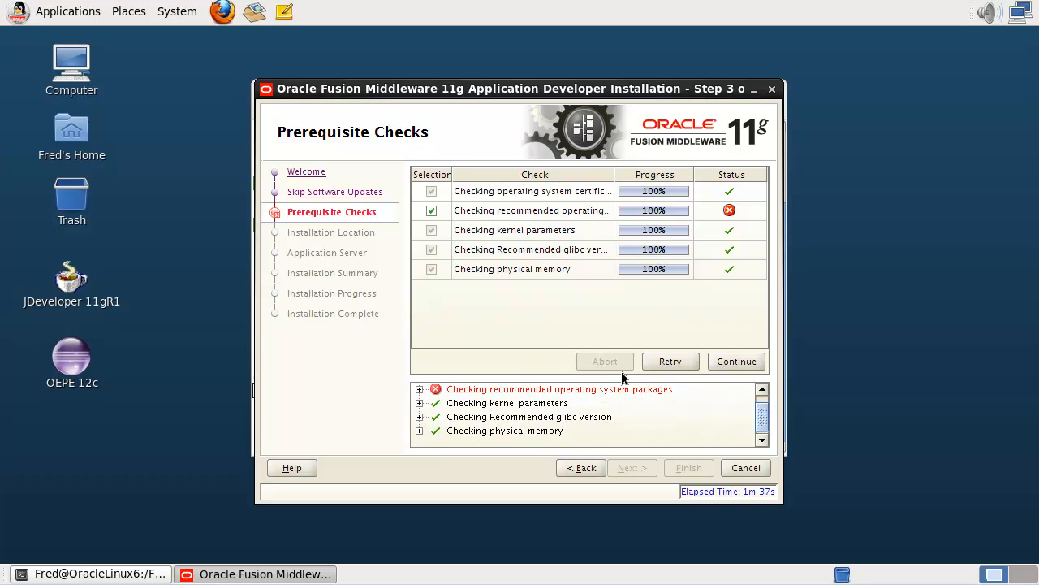
pyautogui.click(758, 363)
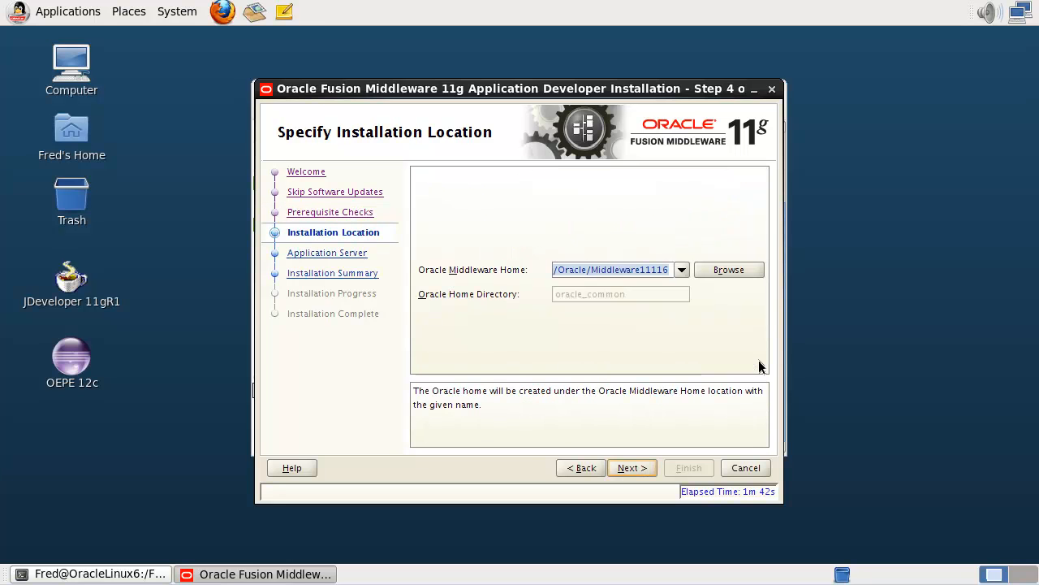
# Choose /Oracle/WLS1036 as Middleware Home and keep WebLogic Server as the application server.
pyautogui.click(682, 270)
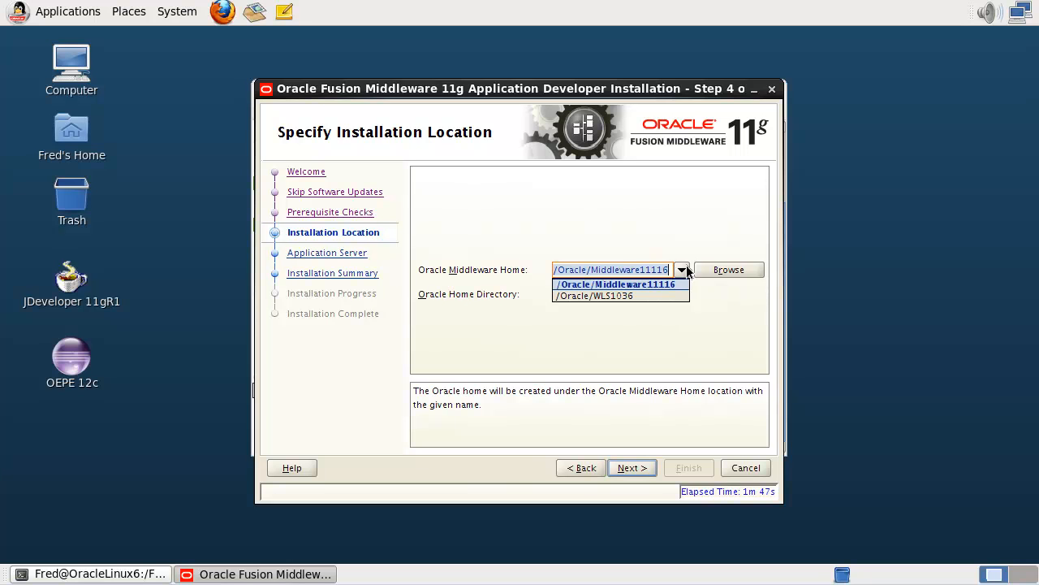
pyautogui.click(679, 296)
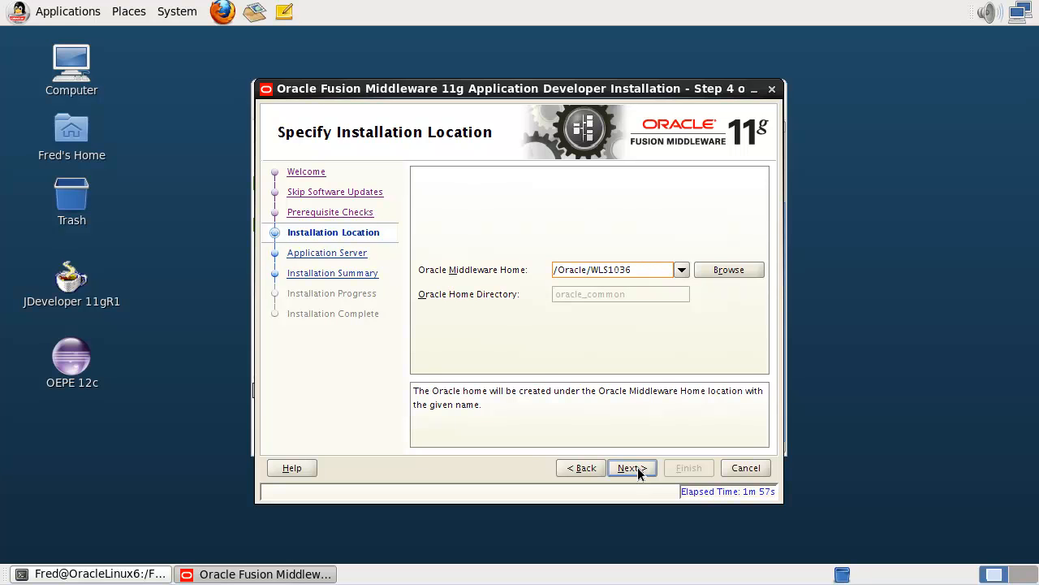
pyautogui.click(637, 468)
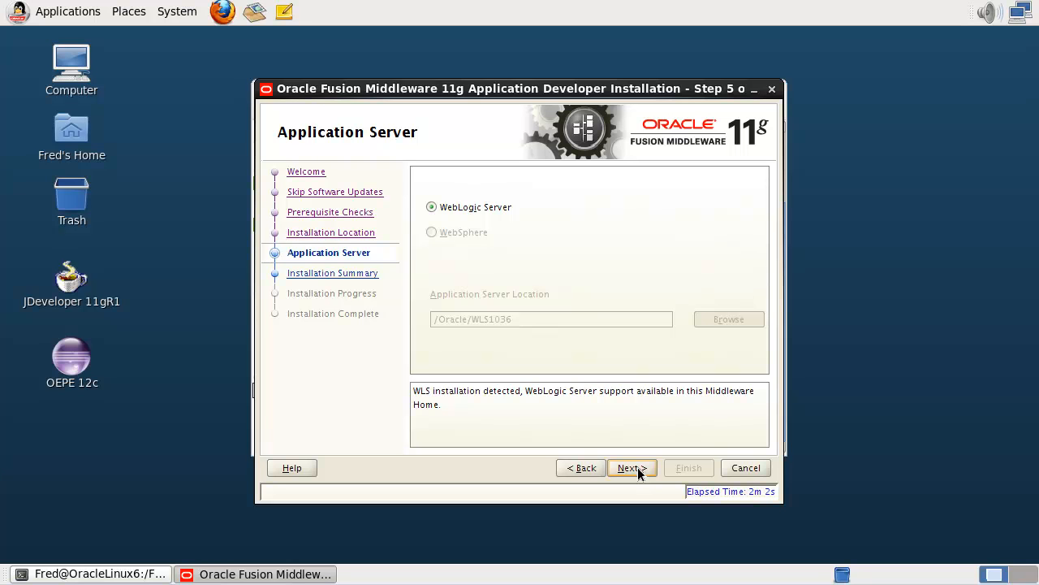
pyautogui.click(638, 467)
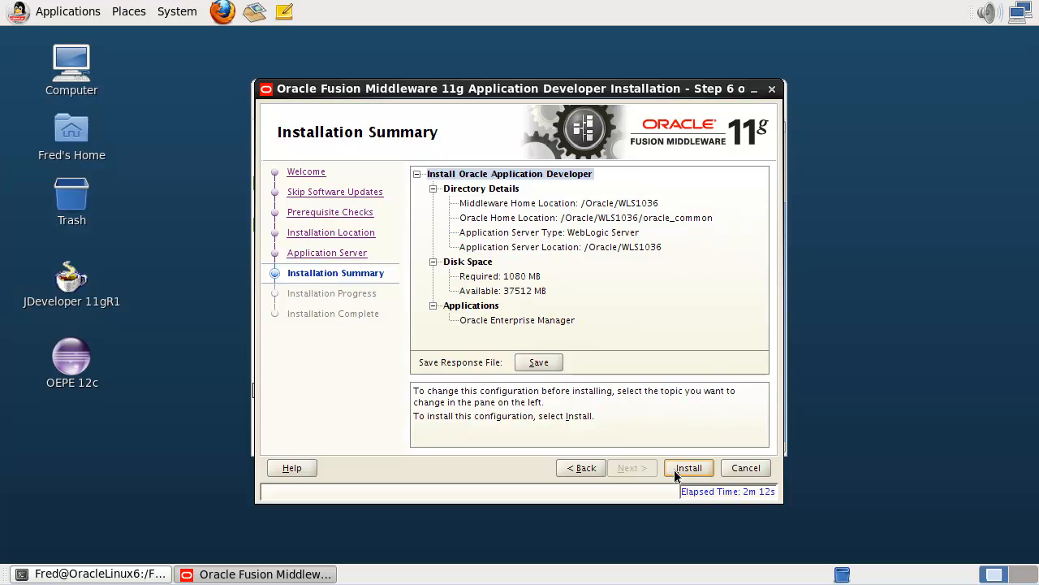
# Install Application Developer, wait for 100% progress, then finish and close the installer.
pyautogui.click(674, 470)
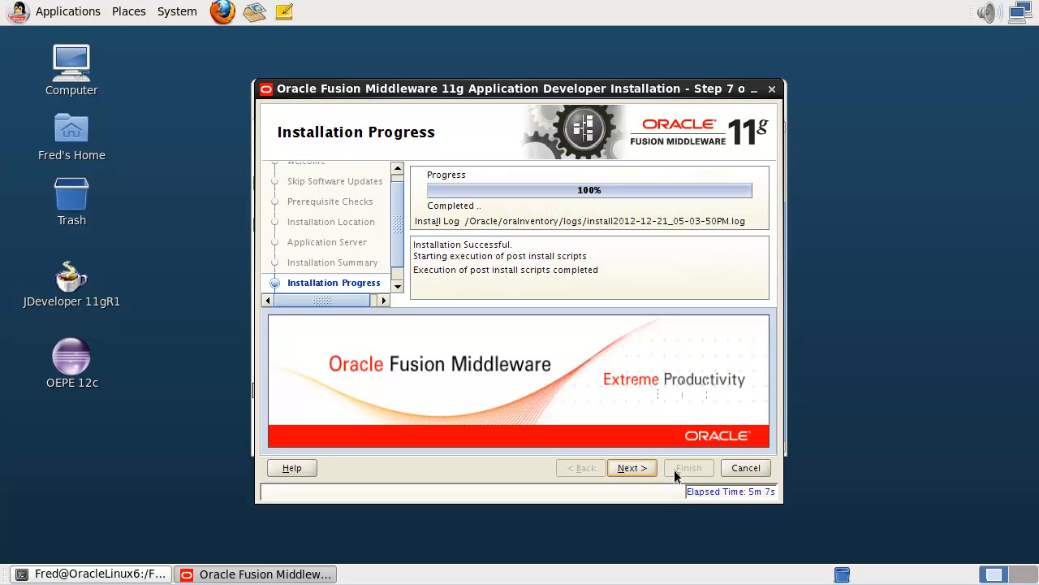
pyautogui.click(644, 469)
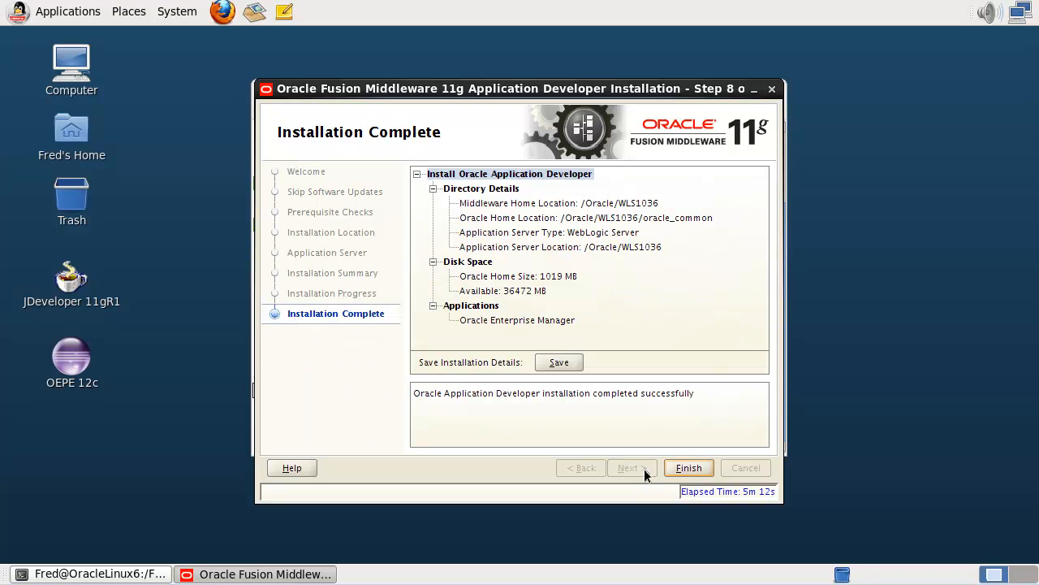
pyautogui.click(687, 468)
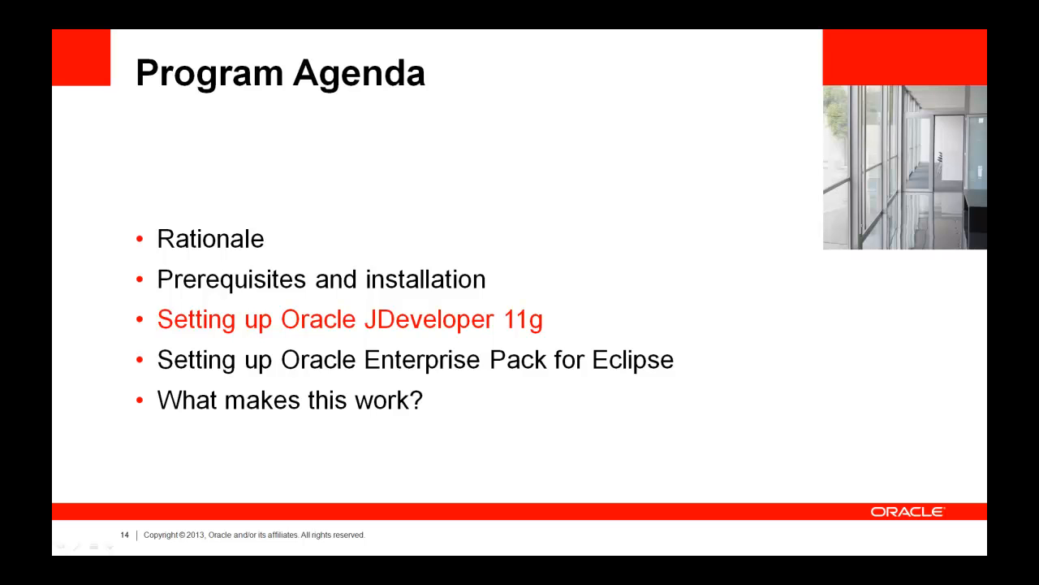
# Advance the slides to slide 15, 'Setting up JDeveloper 11g R1'.
pyautogui.press('Right')
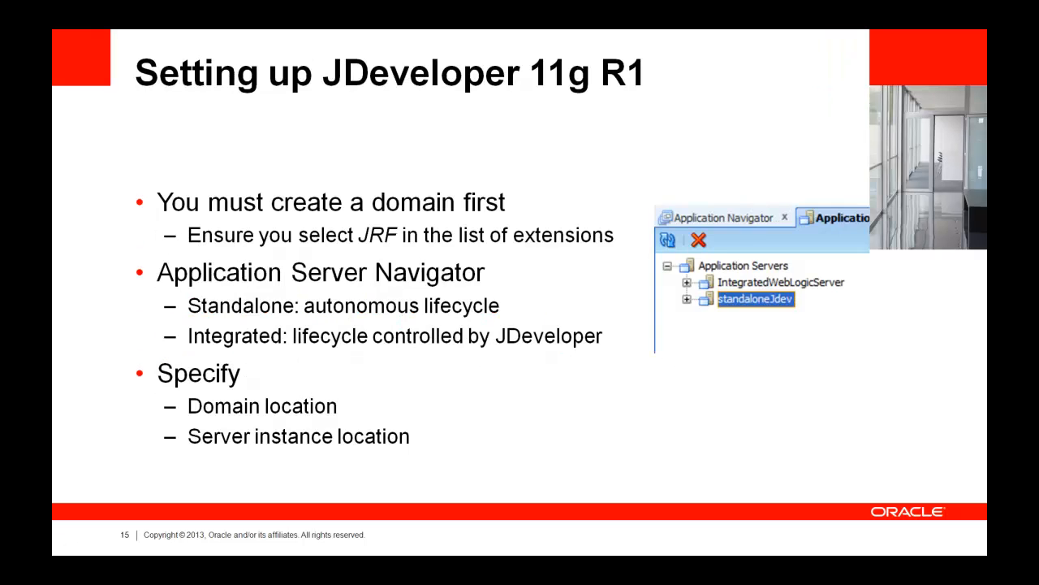
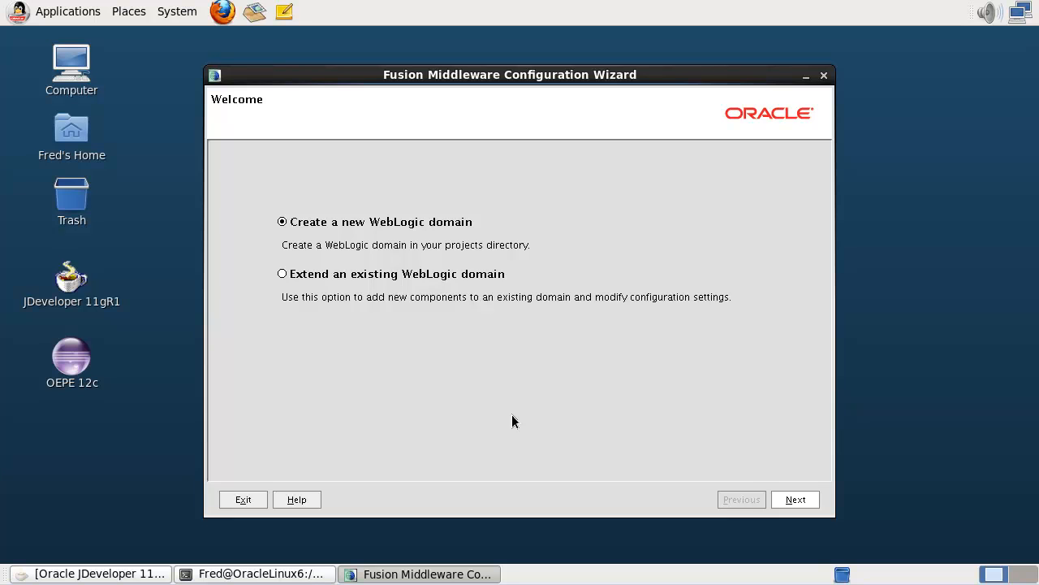
# Create a new WebLogic domain that includes Oracle JRF support.
pyautogui.click(796, 501)
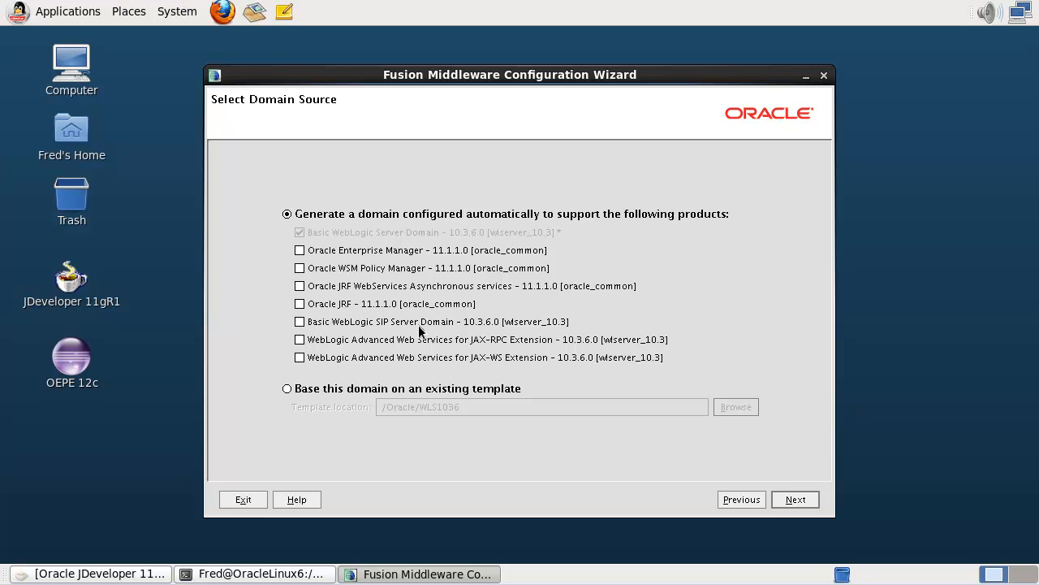
pyautogui.click(299, 305)
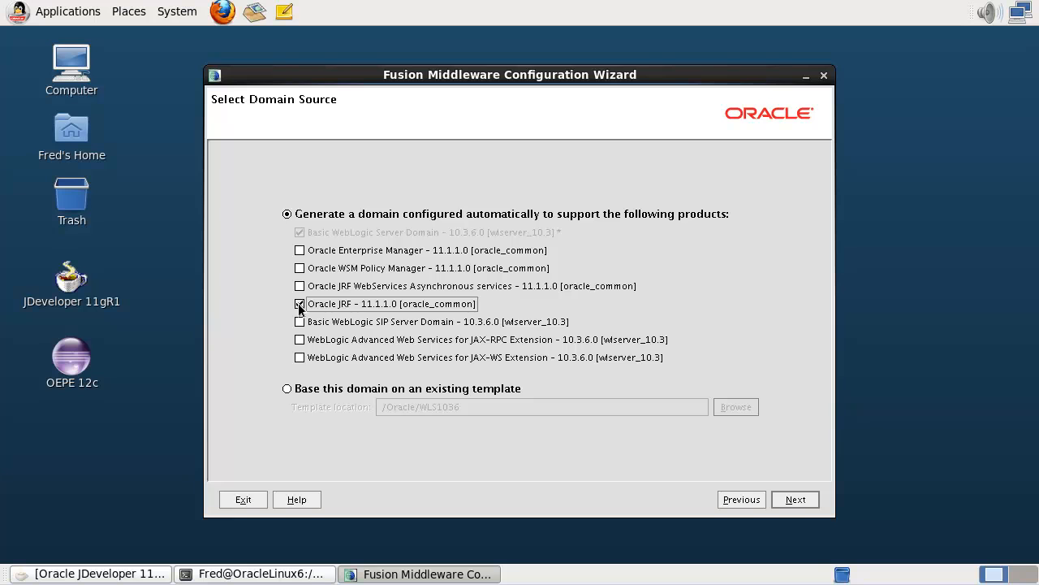
pyautogui.click(804, 500)
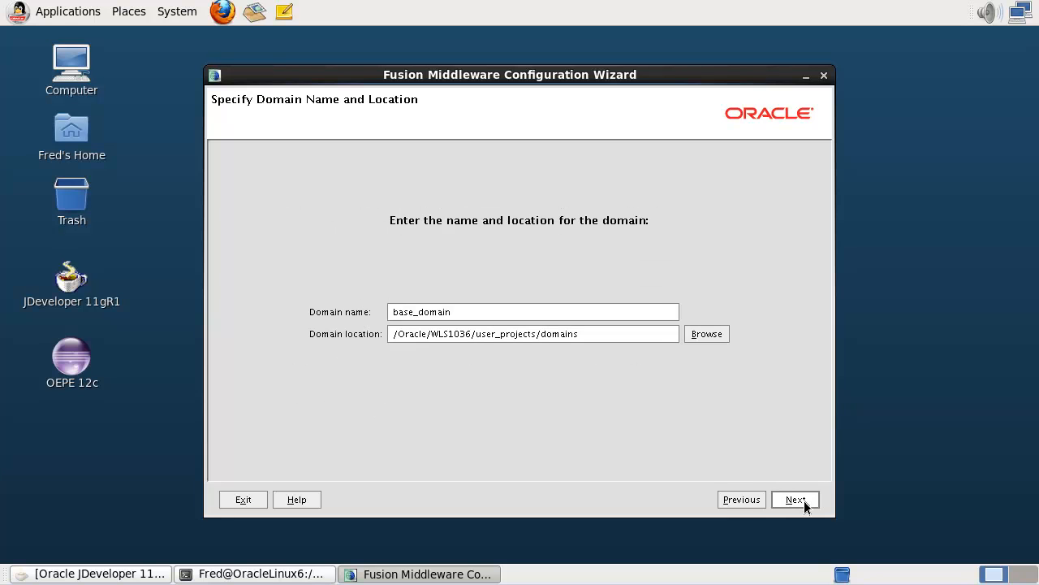
# Rename the domain from base_domain to jdev11g.
pyautogui.doubleClick(649, 306)
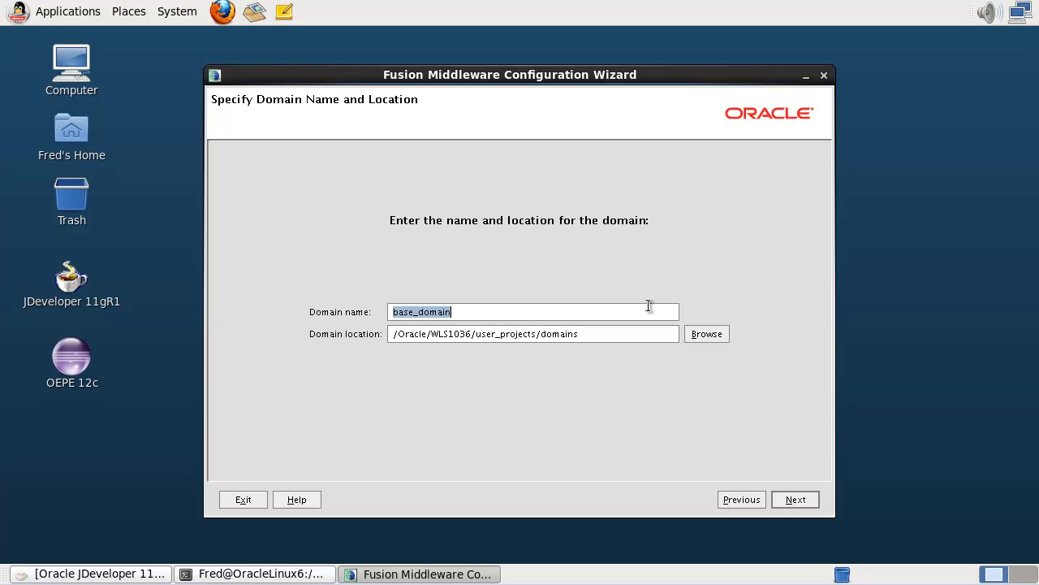
pyautogui.write('jdev')
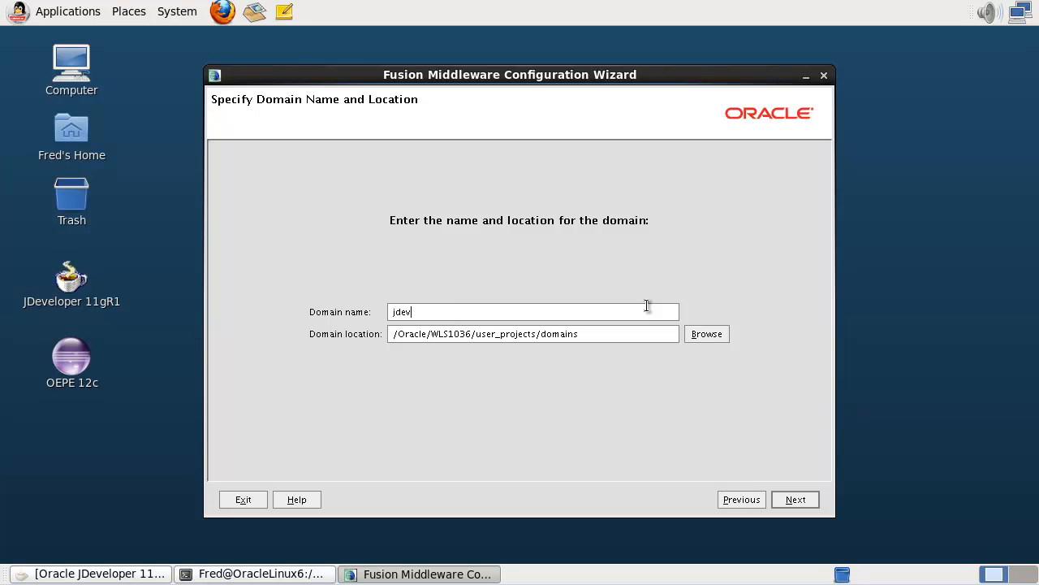
pyautogui.write('11g')
pyautogui.click(795, 501)
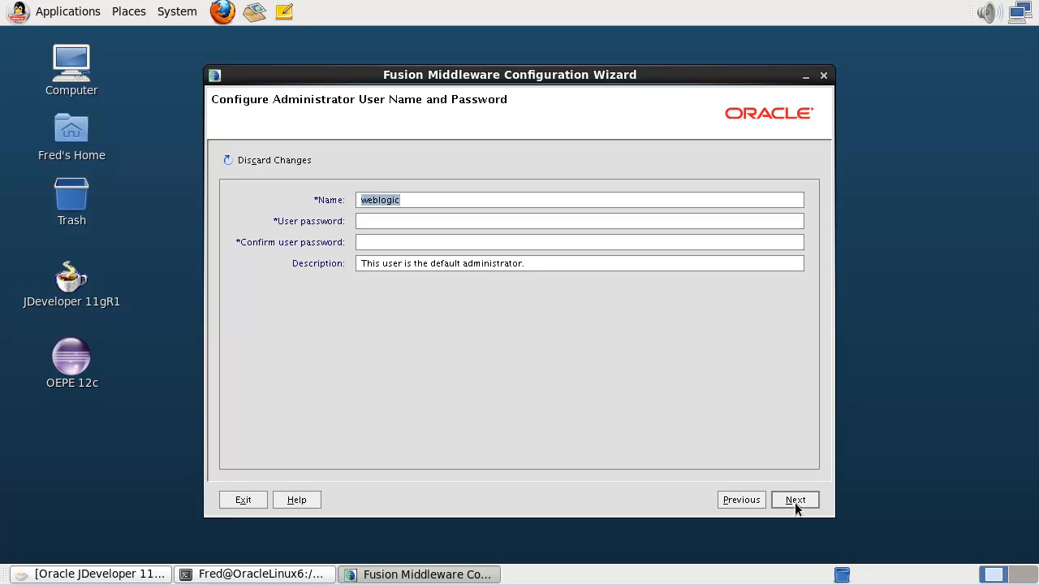
# Enter and confirm the weblogic administrator password.
pyautogui.click(654, 225)
pyautogui.write('welcome1')
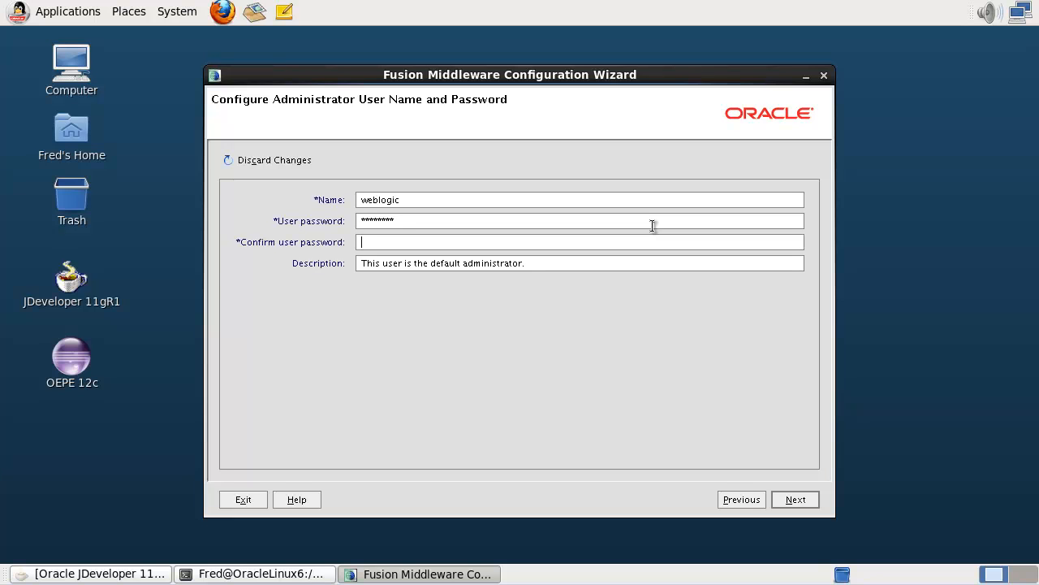
pyautogui.write('welcome1')
pyautogui.click(795, 500)
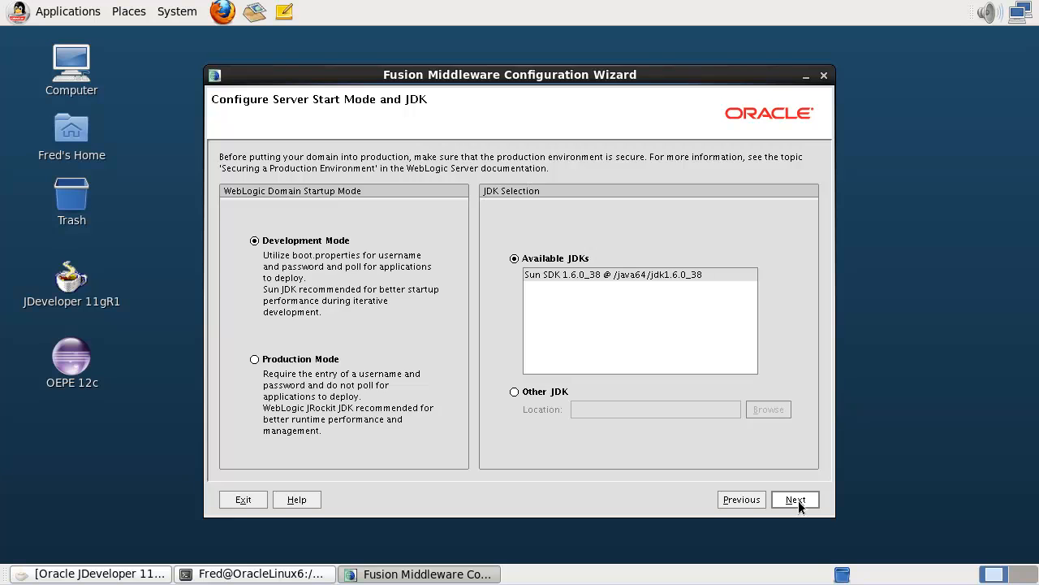
# Keep Development Mode and Sun SDK 1.6.0_38, review the summary, and create the jdev11g domain.
pyautogui.click(798, 500)
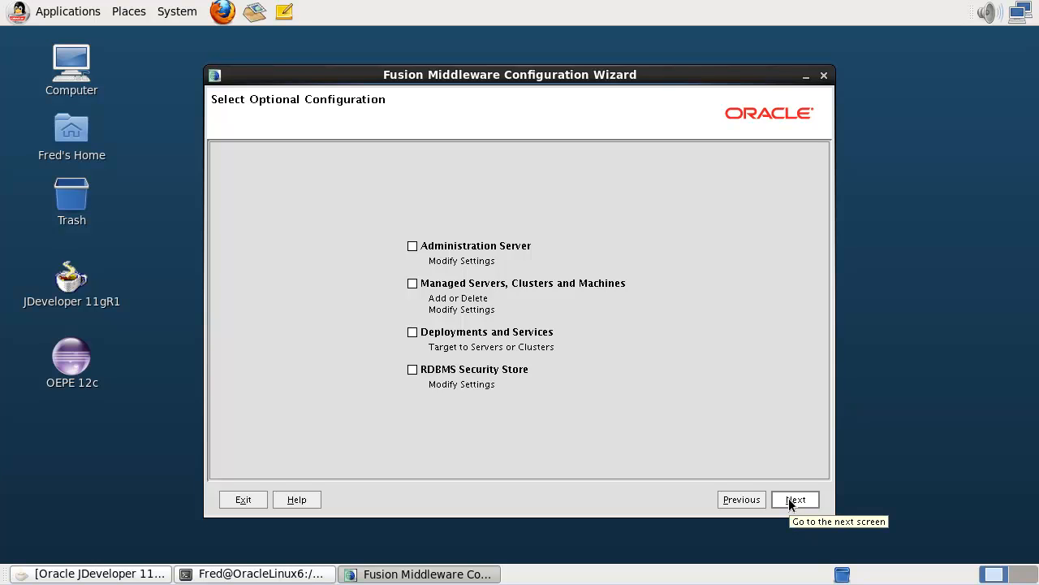
pyautogui.click(789, 502)
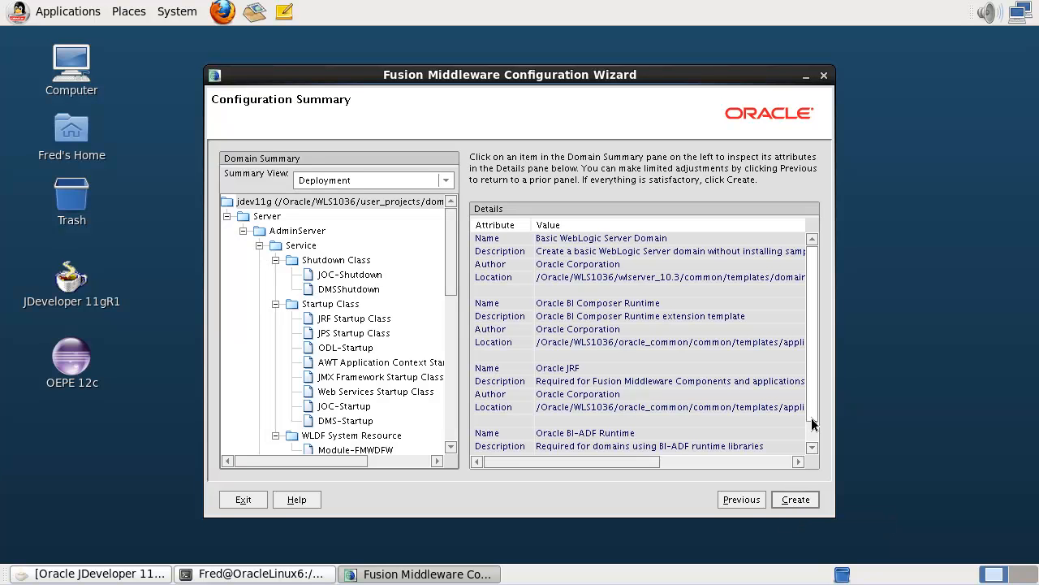
pyautogui.moveTo(813, 415); pyautogui.dragTo(811, 461)
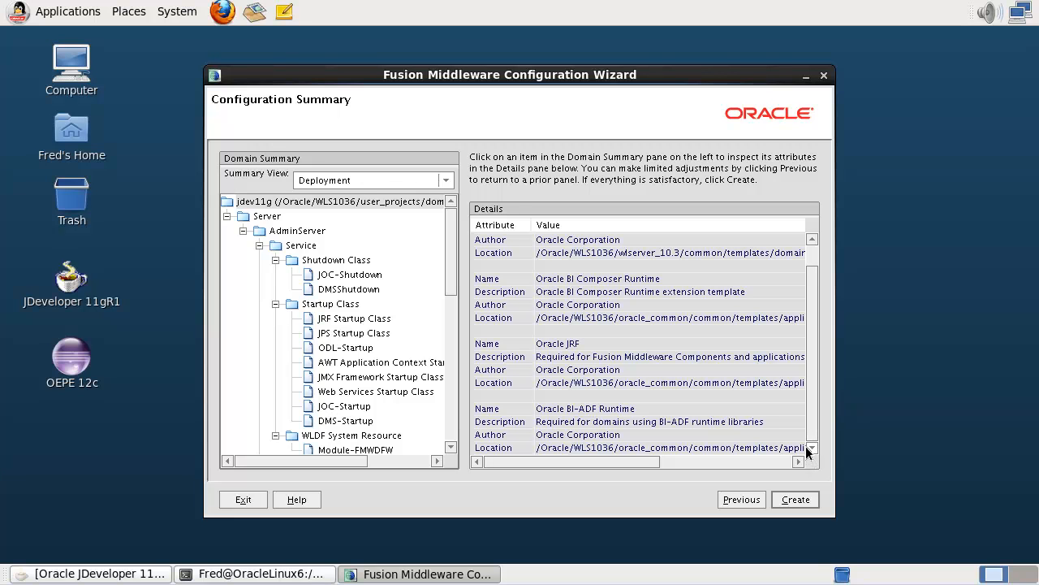
pyautogui.click(378, 281)
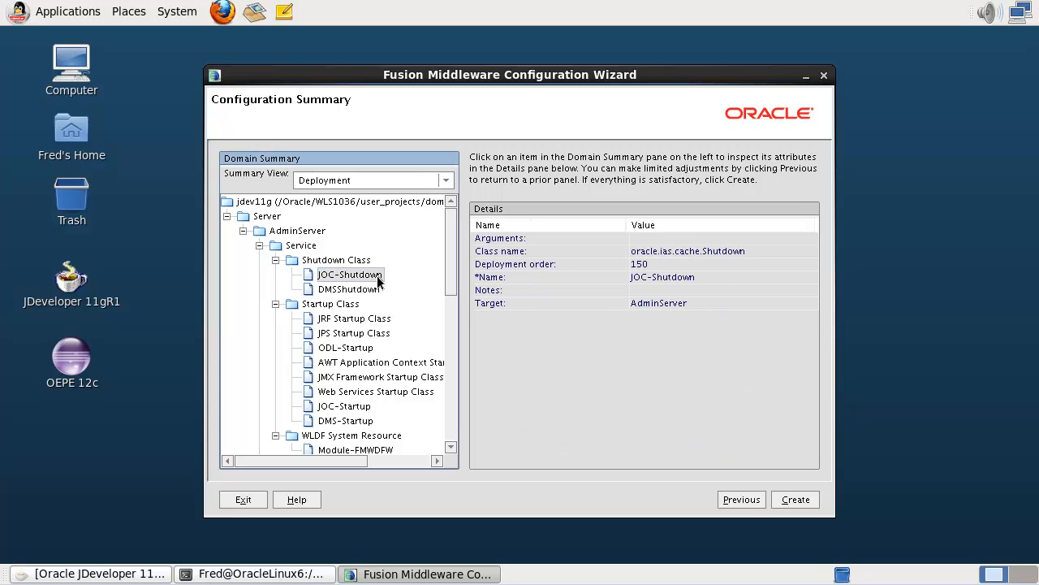
pyautogui.click(792, 498)
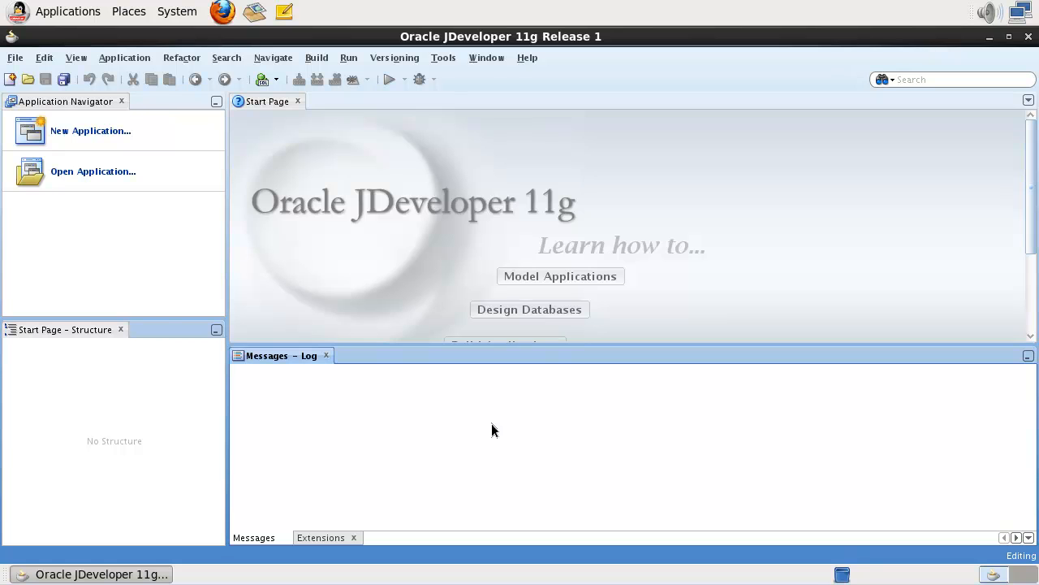
# Open the New Gallery from the File menu, showing its Connections category.
pyautogui.click(27, 63)
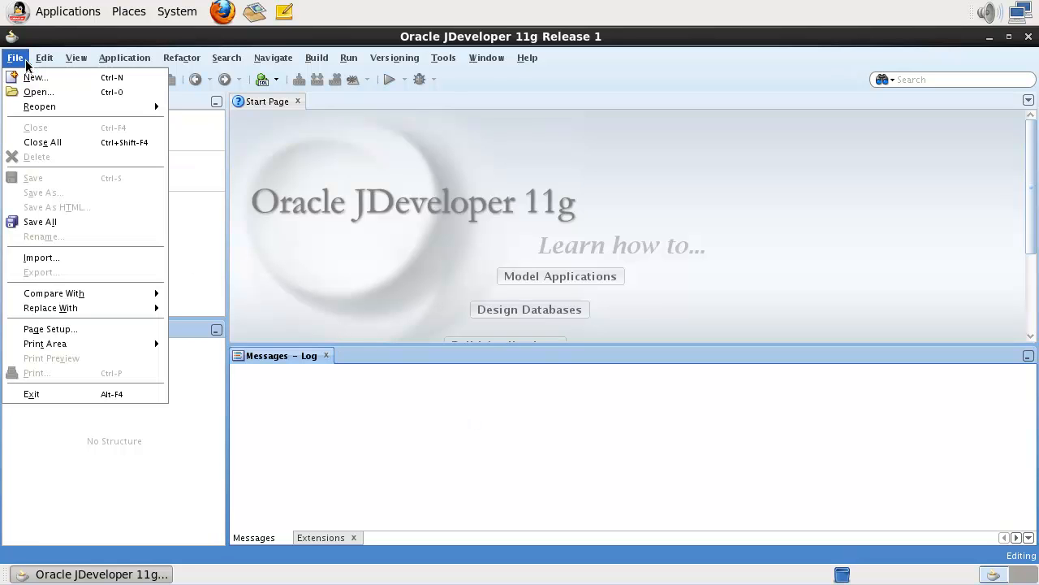
pyautogui.click(30, 79)
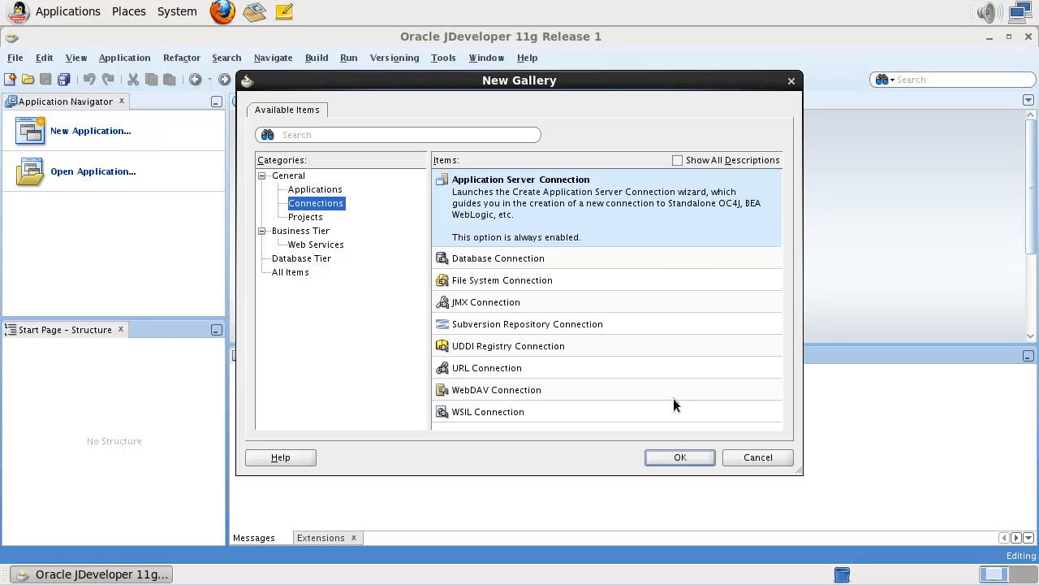
# Begin an Application Server Connection named StandaloneWLS with the admin password, then cancel it.
pyautogui.click(672, 455)
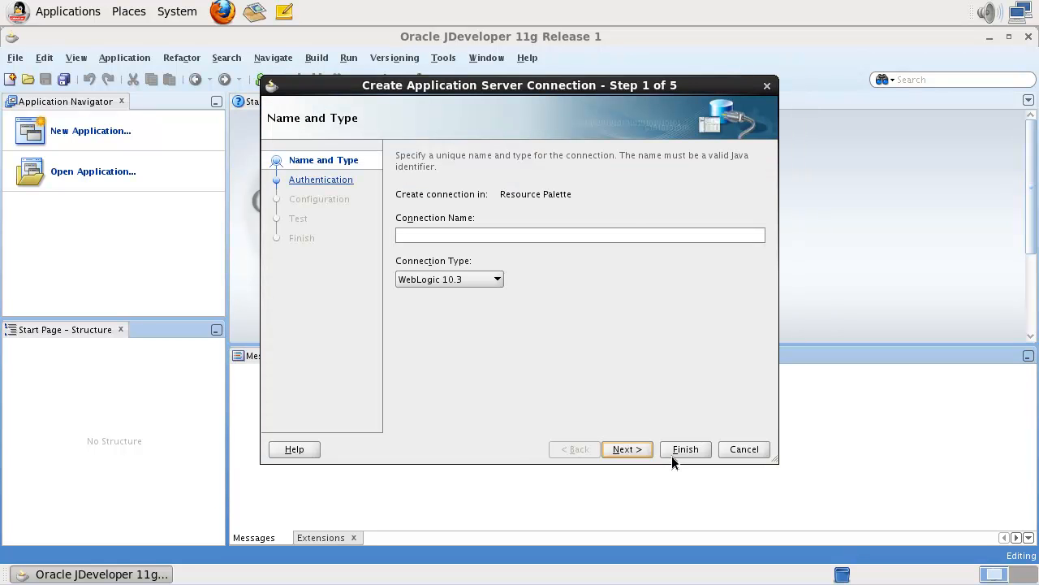
pyautogui.click(629, 234)
pyautogui.write('StandaloneWLS')
pyautogui.click(639, 452)
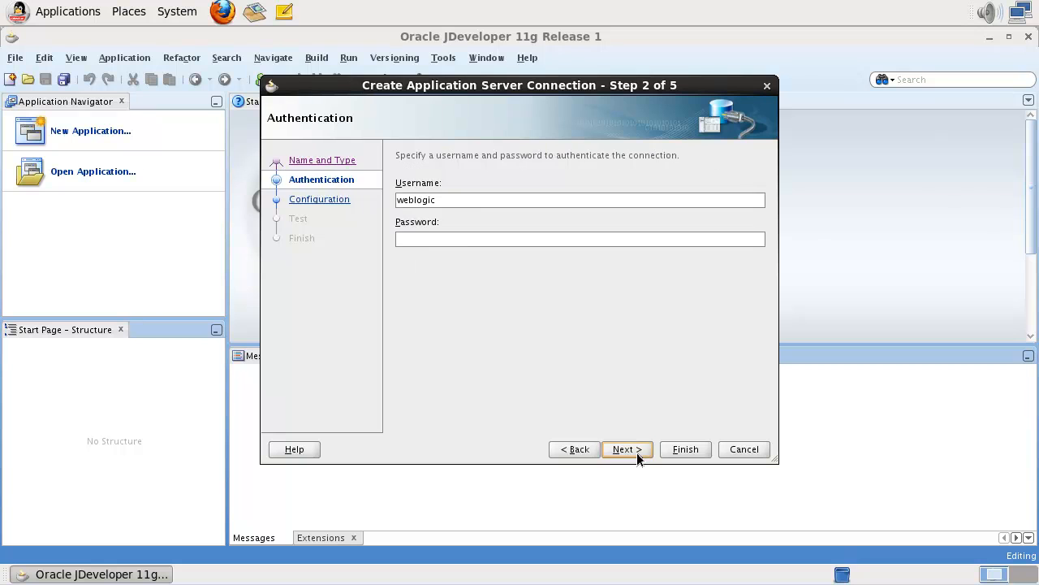
pyautogui.click(591, 241)
pyautogui.write('welcome1')
pyautogui.click(623, 449)
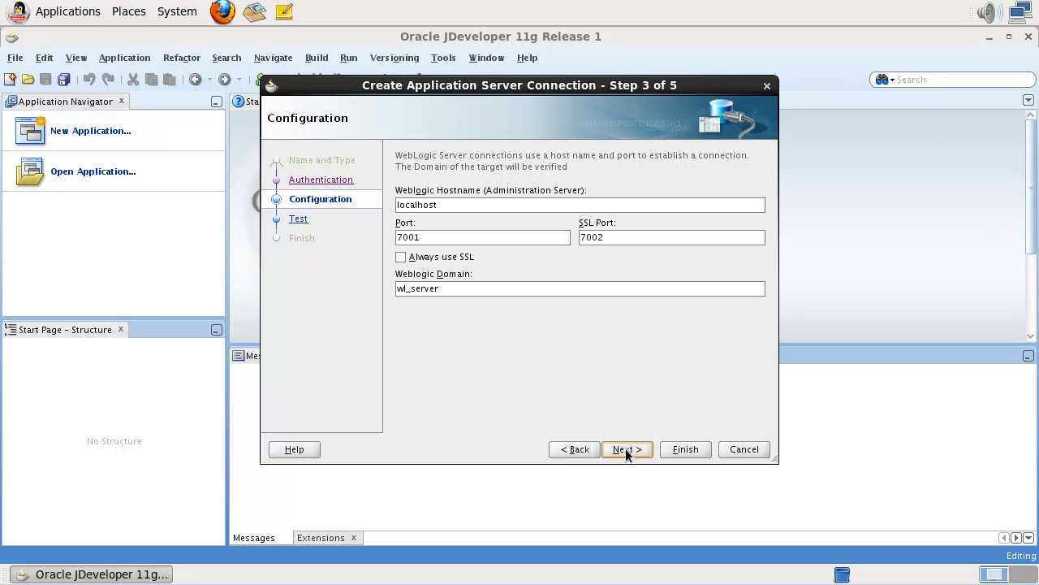
pyautogui.click(744, 449)
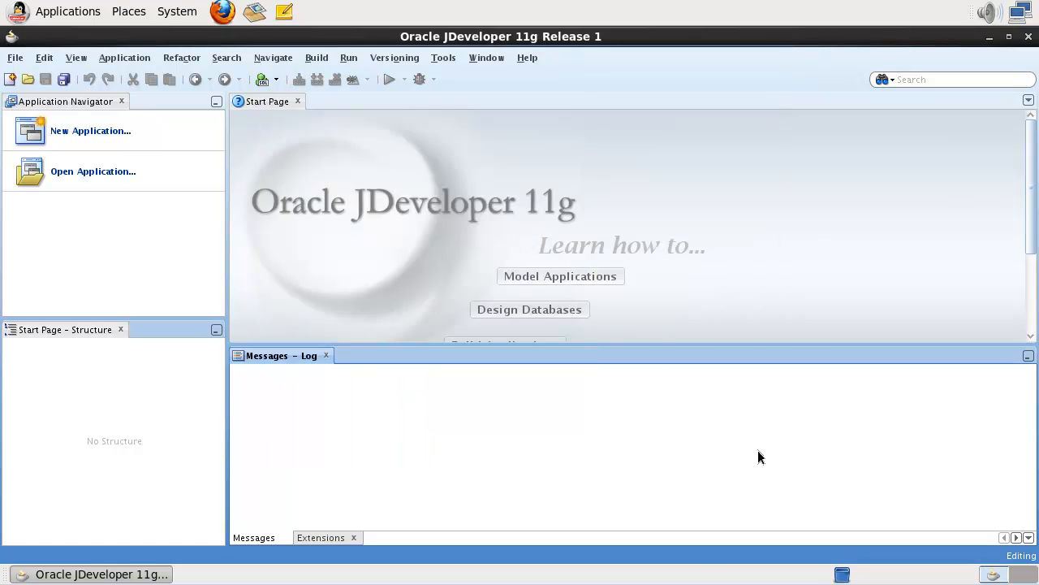
# Show the Application Servers panel and expand its node.
pyautogui.click(76, 59)
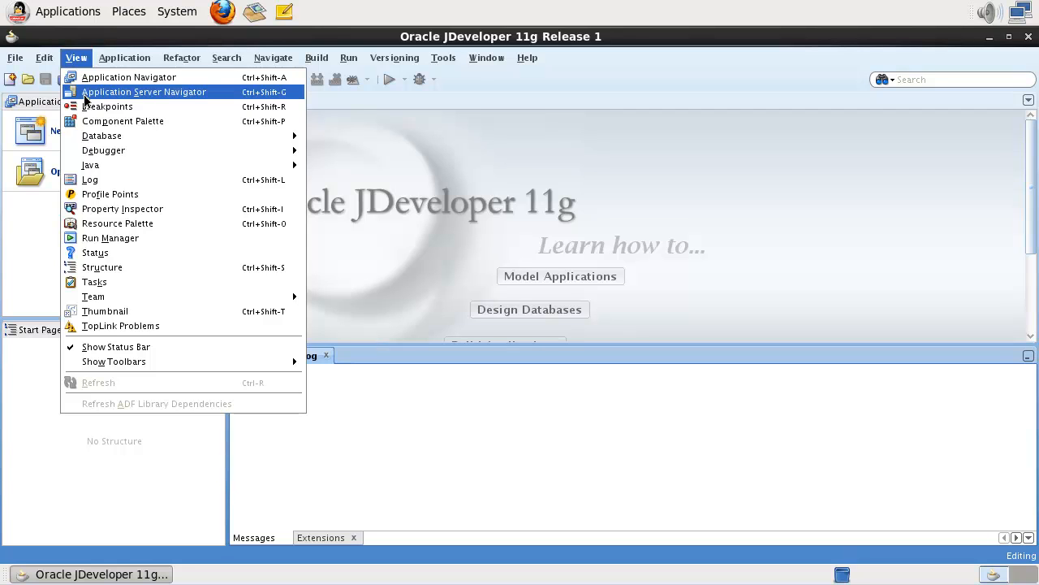
pyautogui.click(84, 99)
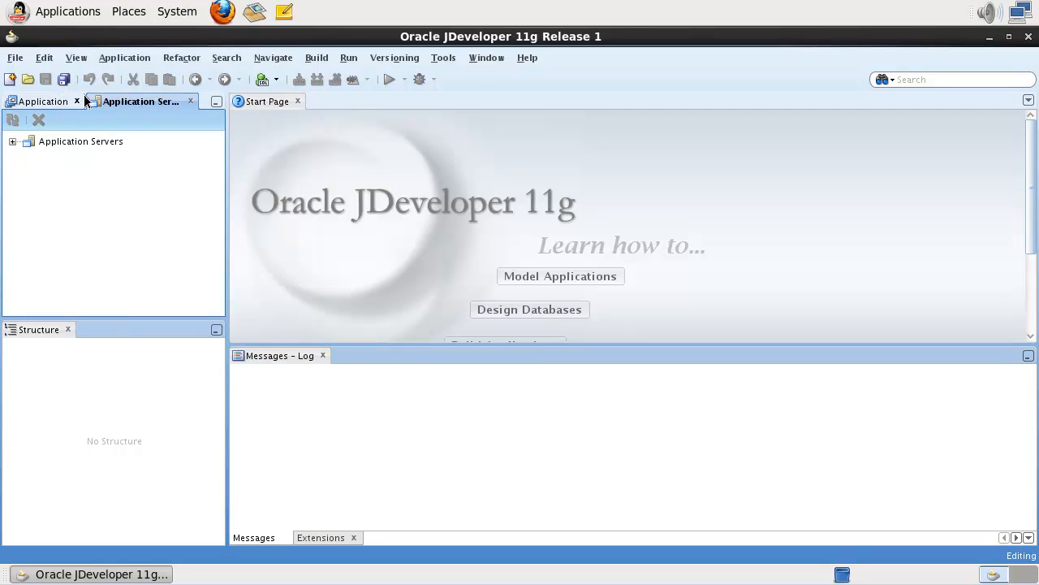
pyautogui.click(12, 142)
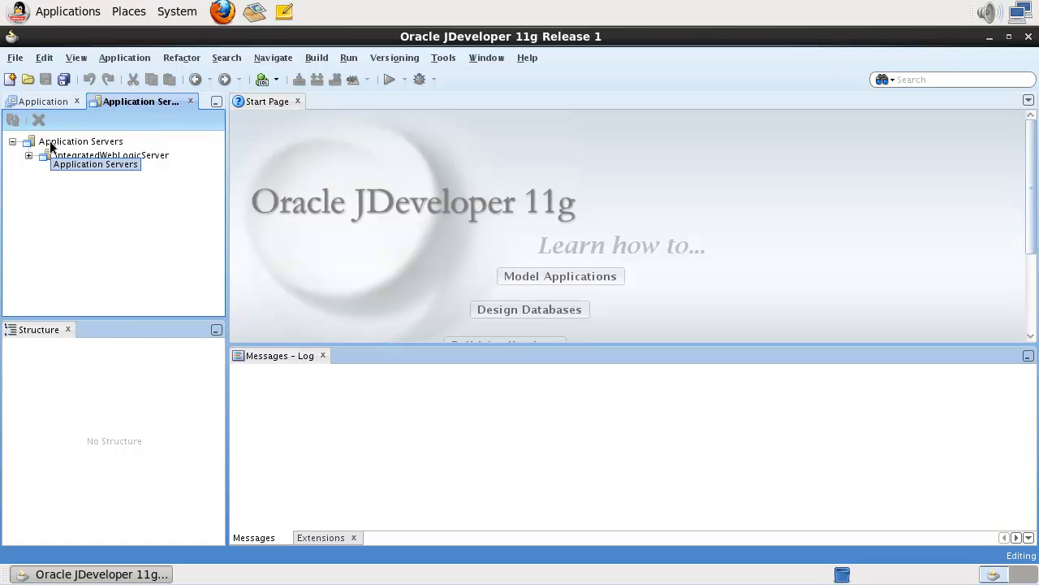
# Start a new application server connection with Integrated Server usage.
pyautogui.rightClick(50, 145)
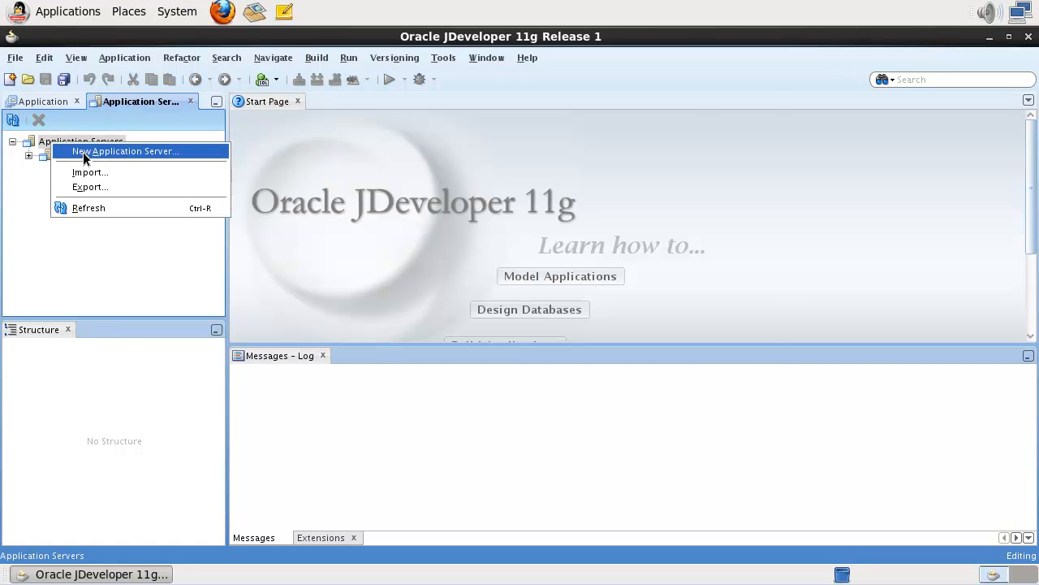
pyautogui.click(84, 157)
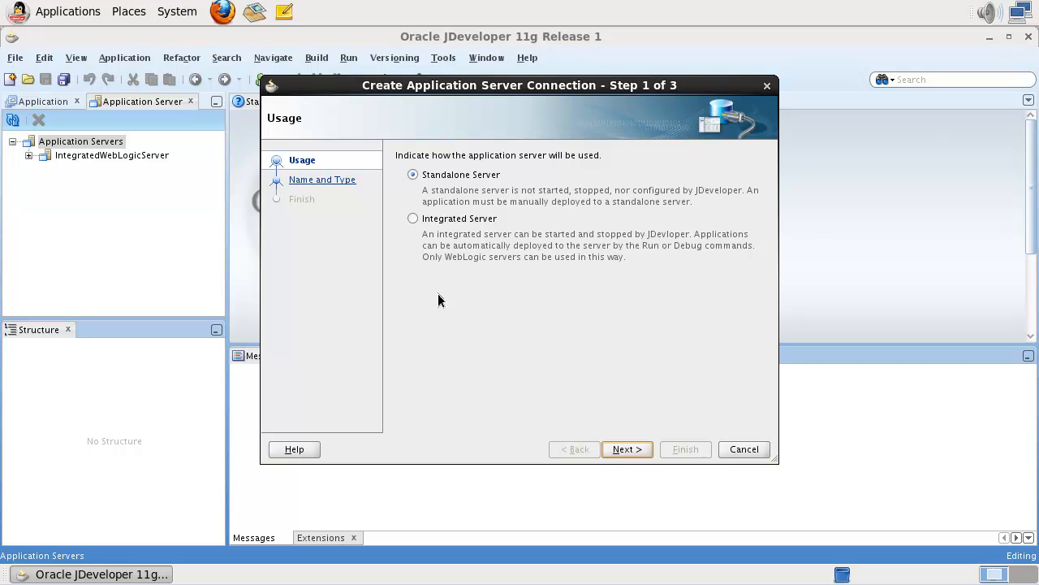
pyautogui.click(414, 217)
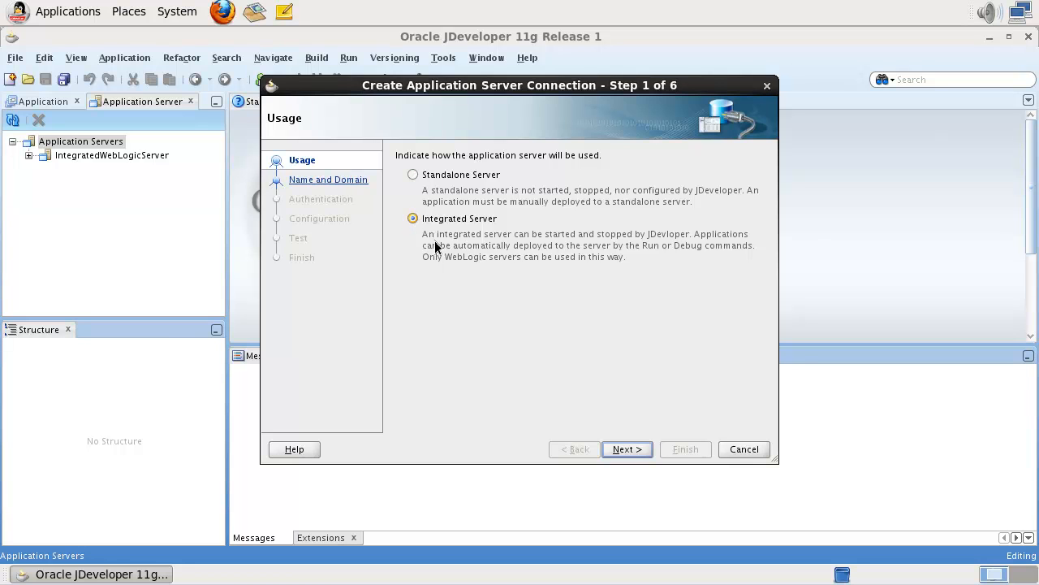
pyautogui.click(625, 449)
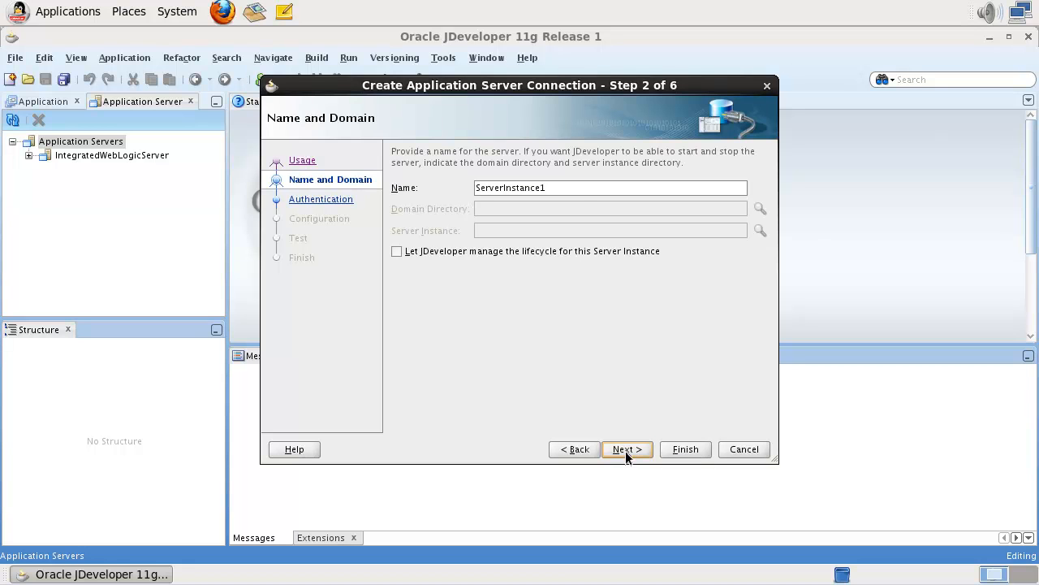
# Name the connection StandaloneWLS and let JDeveloper manage the server lifecycle.
pyautogui.click(581, 186)
pyautogui.doubleClick(581, 186)
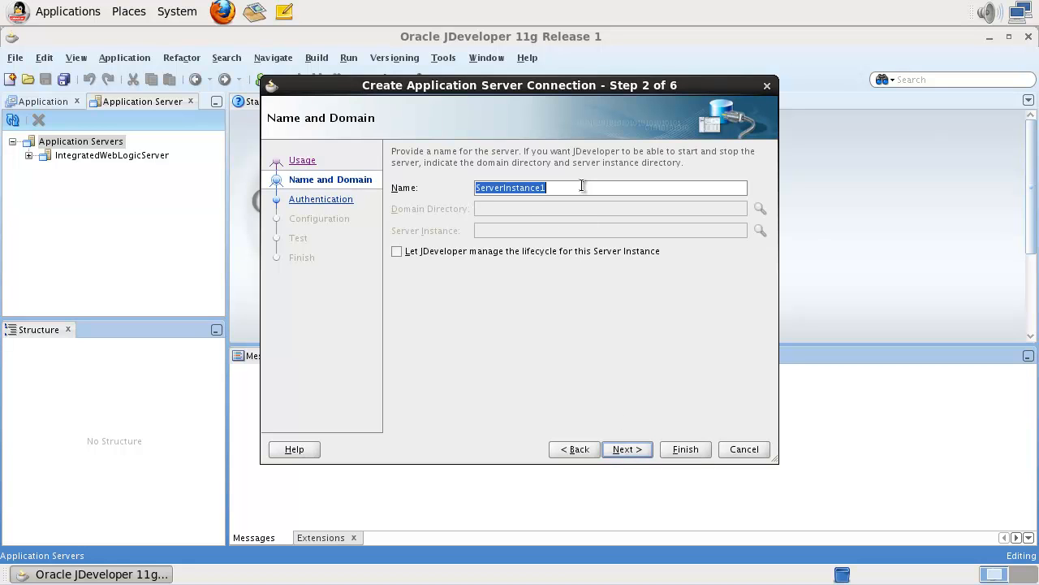
pyautogui.write('Standalone')
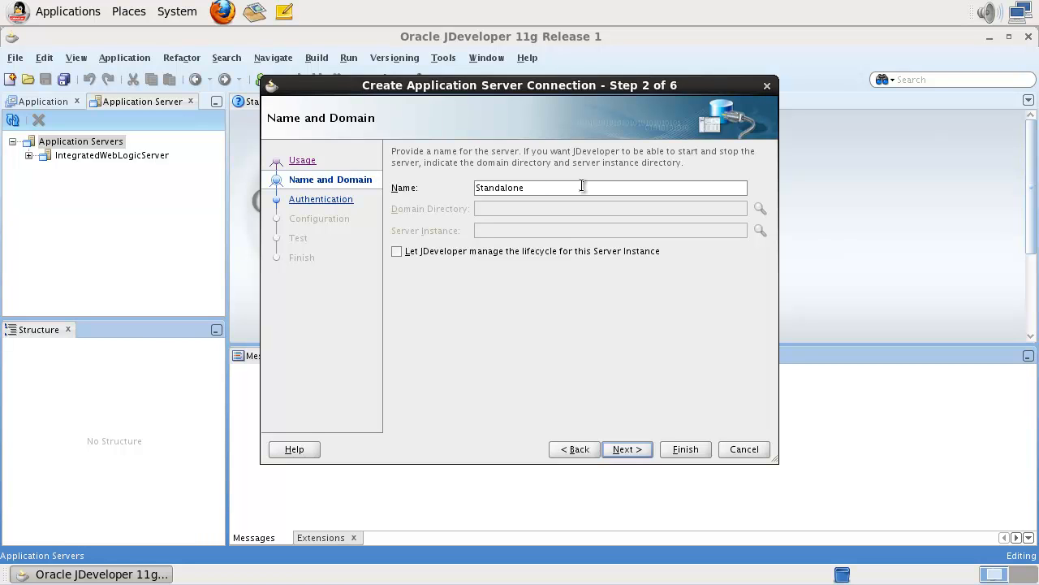
pyautogui.write('WLS')
pyautogui.click(395, 253)
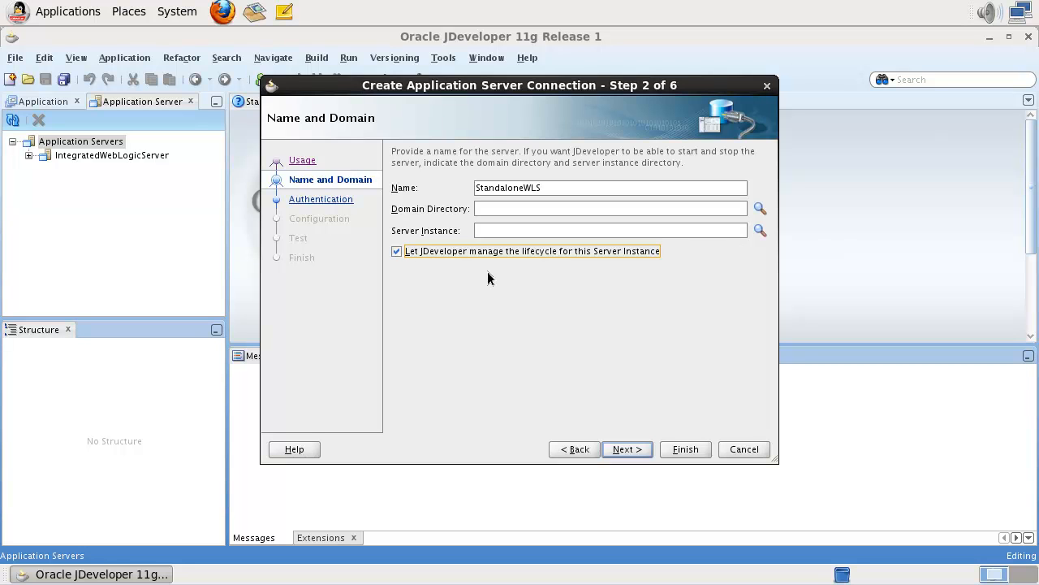
# Set the domain directory to user_projects/domains/jdev11g and the server instance to AdminServer.
pyautogui.click(761, 209)
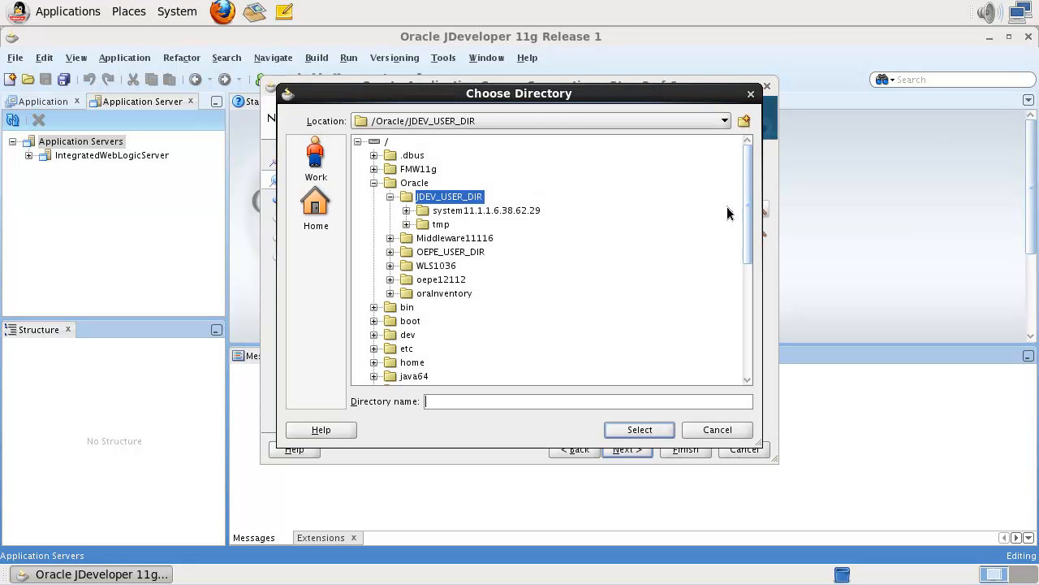
pyautogui.click(391, 265)
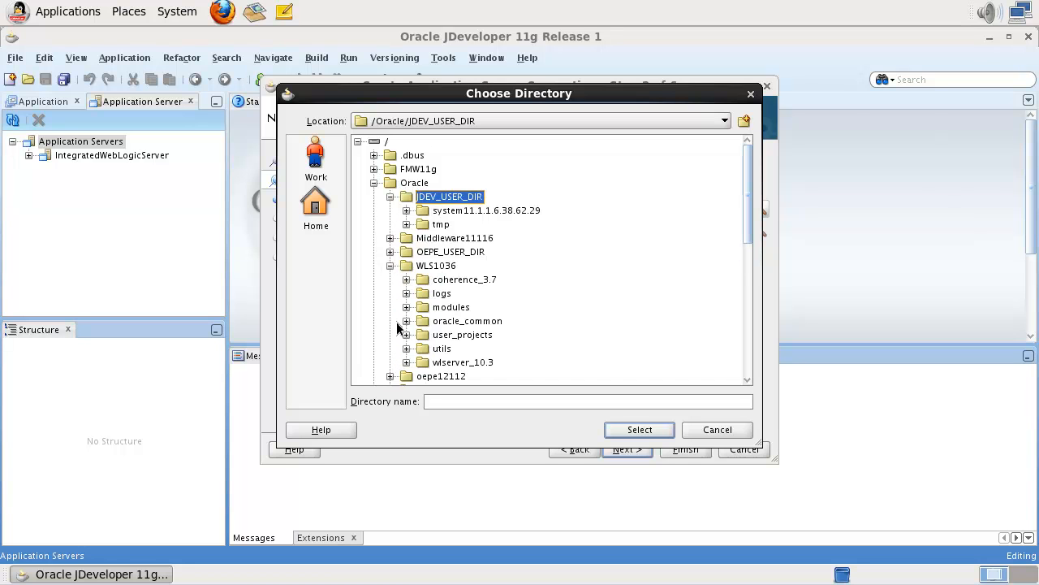
pyautogui.click(406, 334)
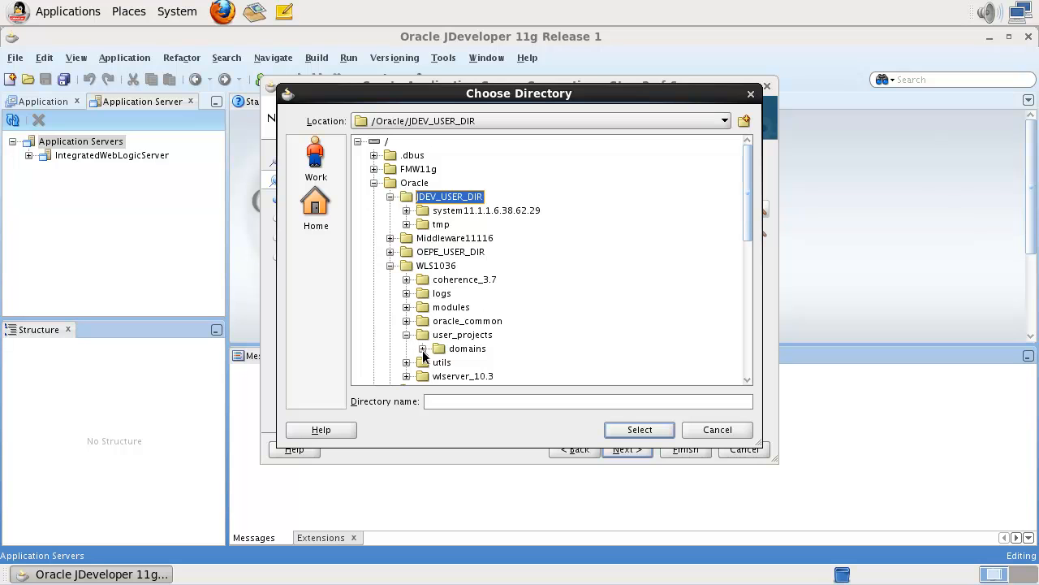
pyautogui.click(423, 349)
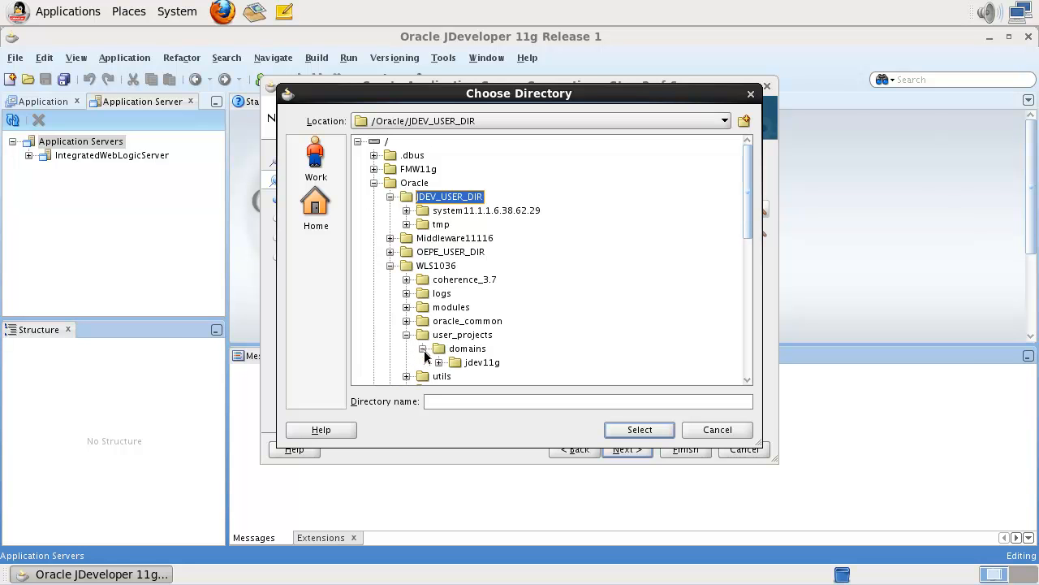
pyautogui.click(482, 363)
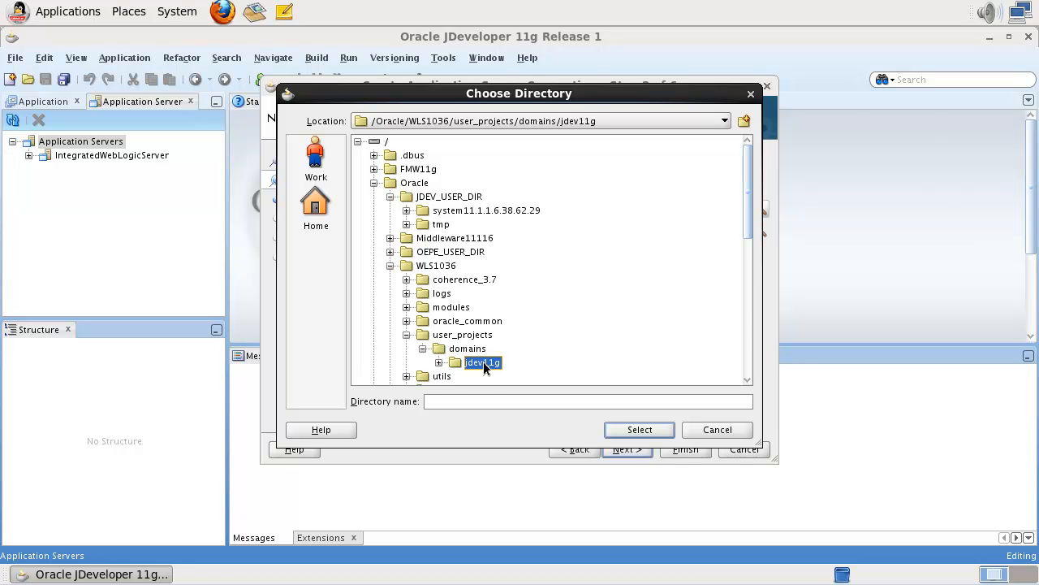
pyautogui.click(636, 429)
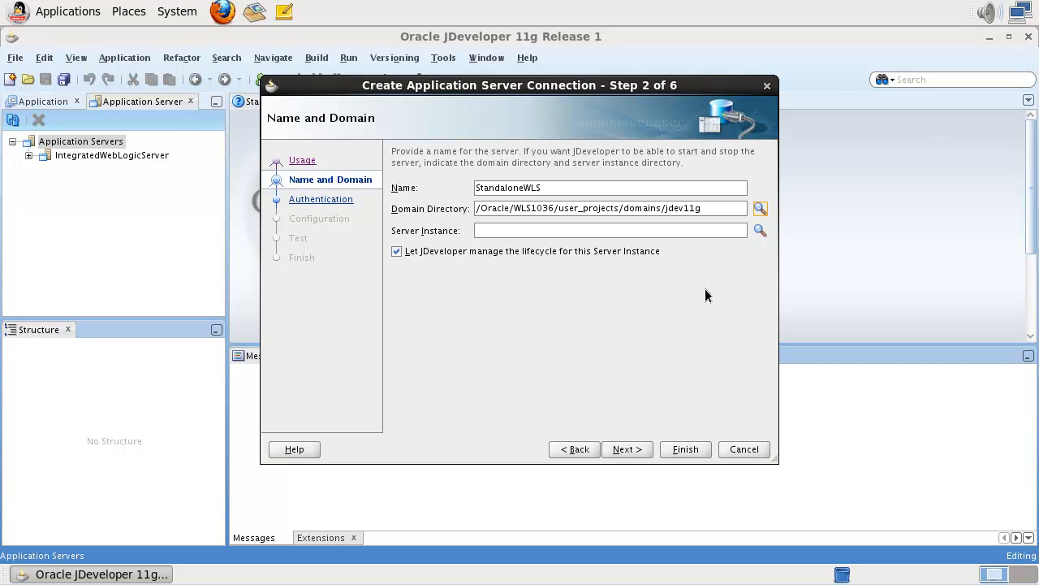
pyautogui.click(759, 230)
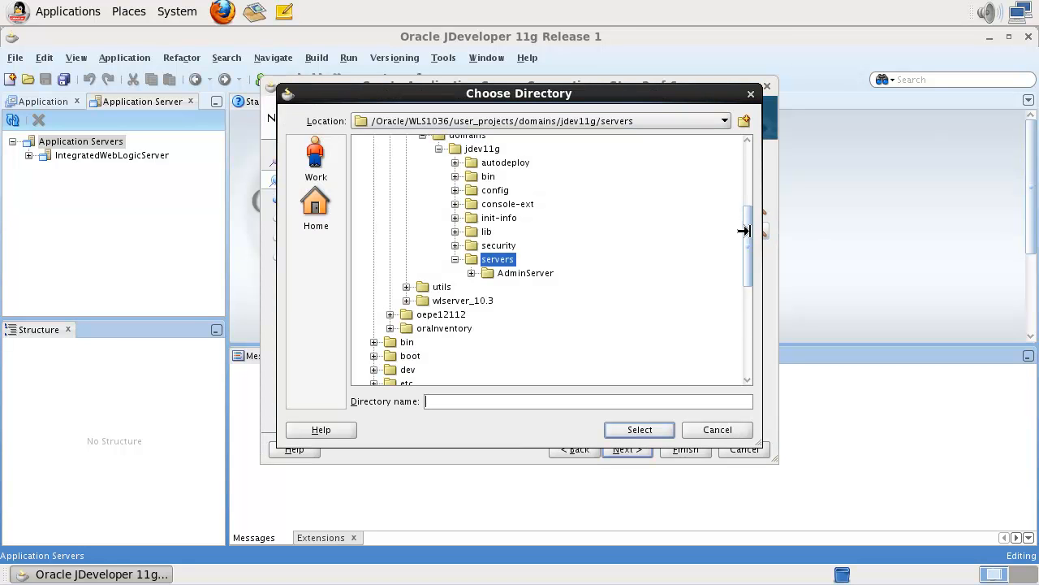
pyautogui.click(507, 274)
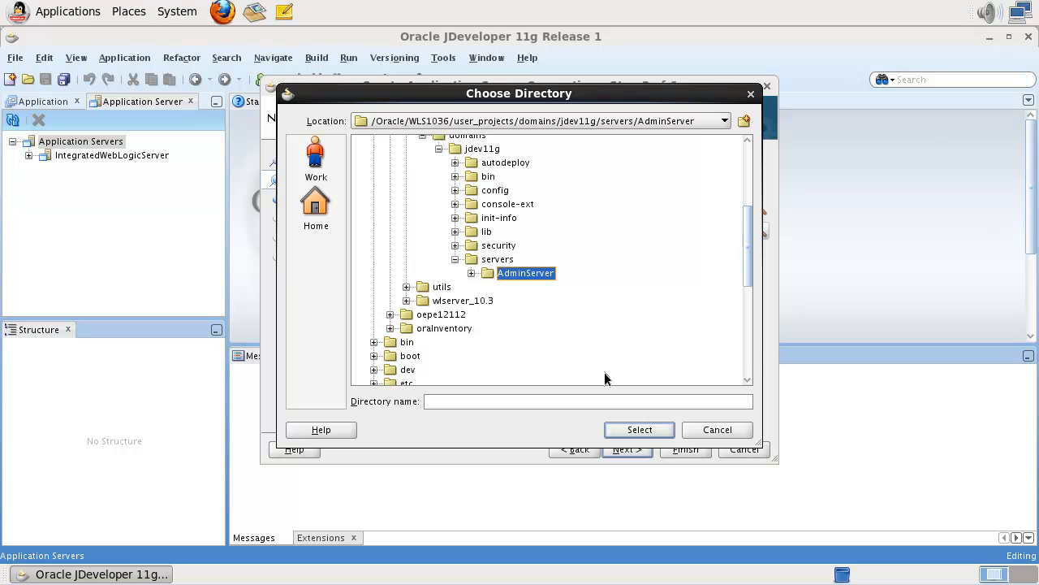
pyautogui.click(639, 429)
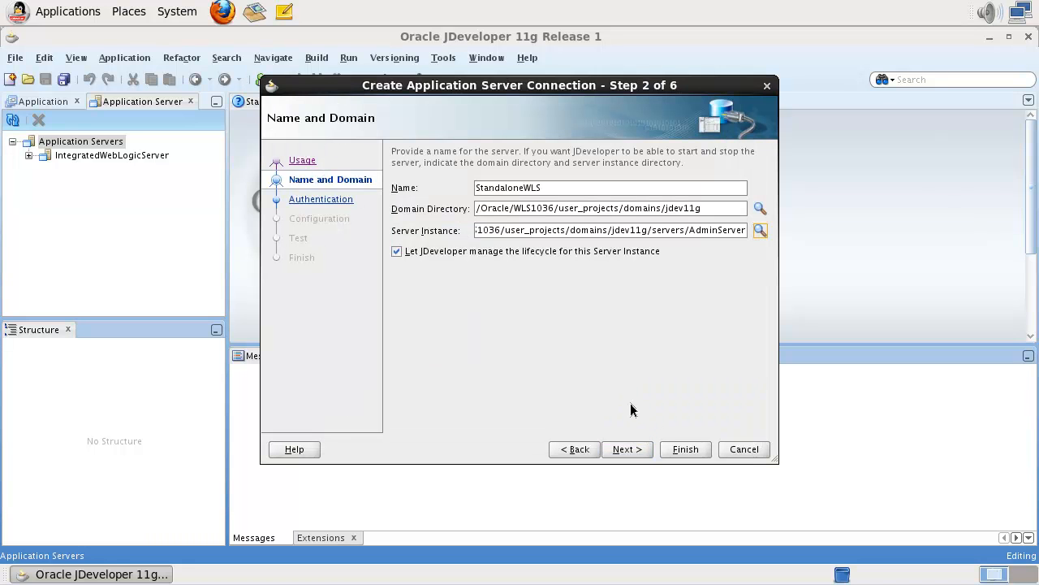
# Enter the administrator password on the authentication step.
pyautogui.click(627, 449)
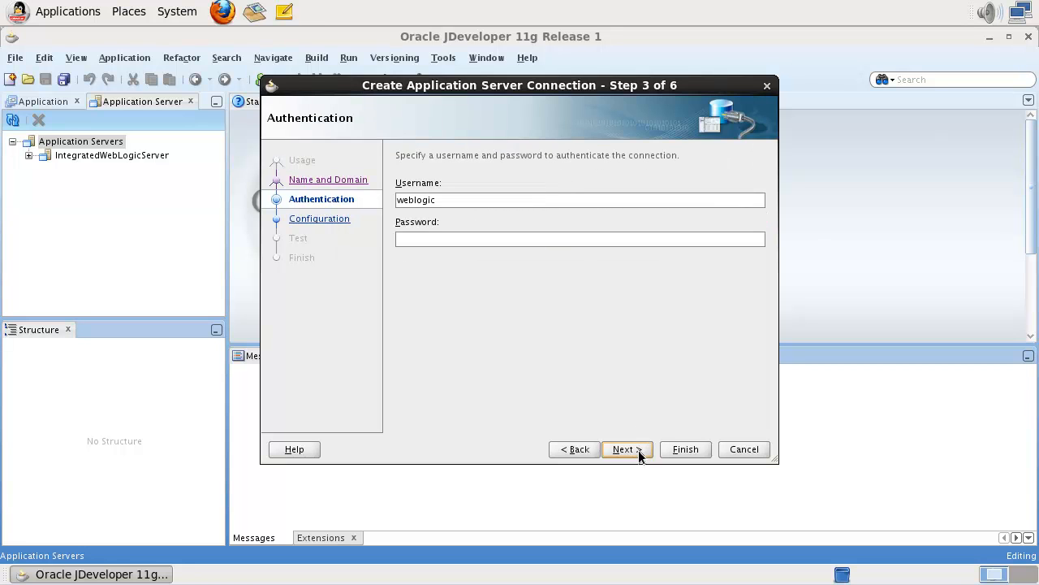
pyautogui.click(585, 239)
pyautogui.write('weblogic')
pyautogui.click(627, 449)
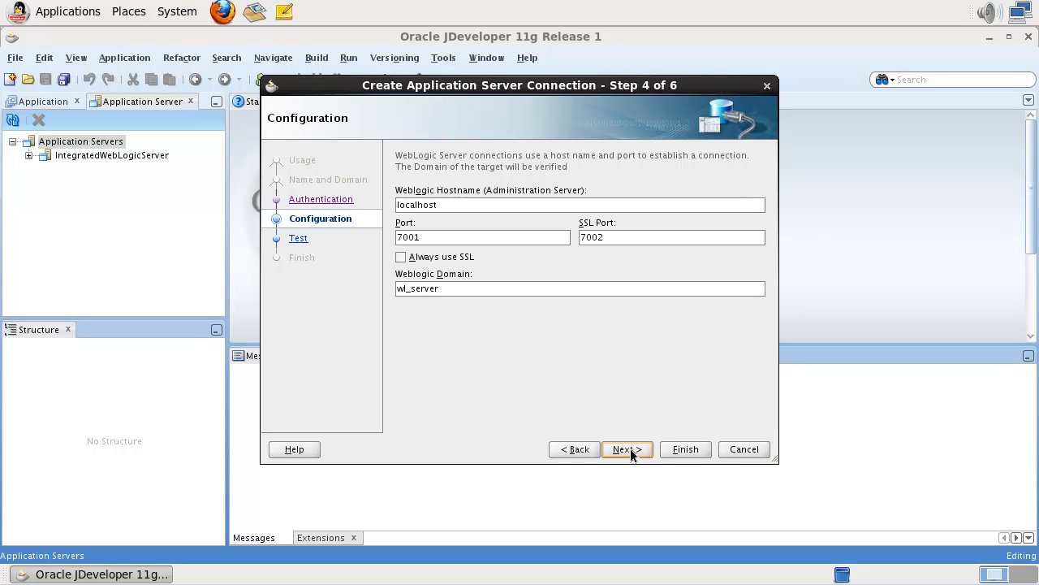
# Change the WebLogic domain to jdev11g and finish creating the StandaloneWLS connection.
pyautogui.tripleClick(623, 290)
pyautogui.write('jdev11g')
pyautogui.click(627, 449)
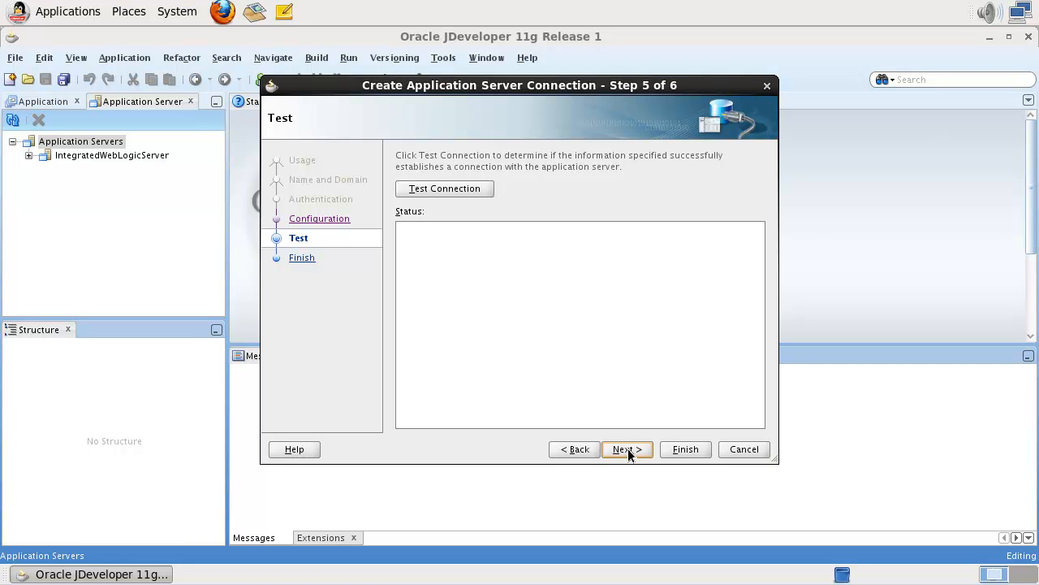
pyautogui.click(684, 449)
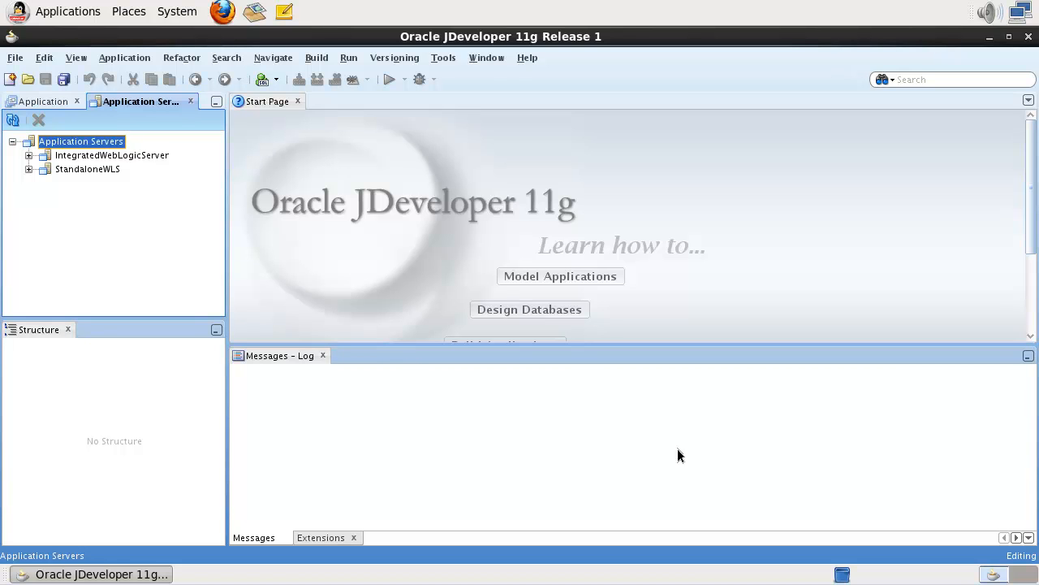
pyautogui.click(542, 457)
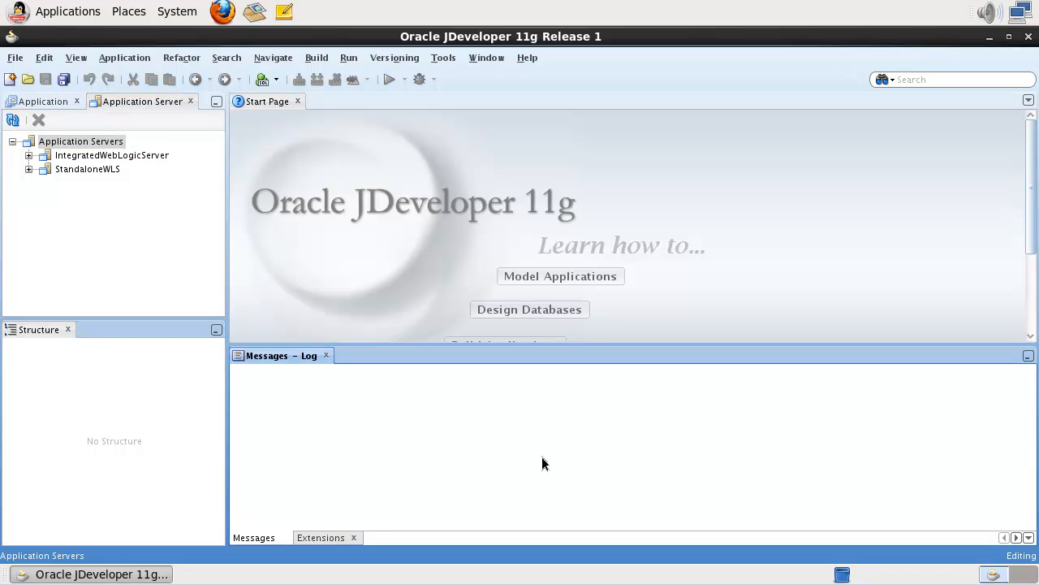
# Start StandaloneWLS from the Run menu, maximize its log showing RUNNING, then stop it.
pyautogui.click(29, 169)
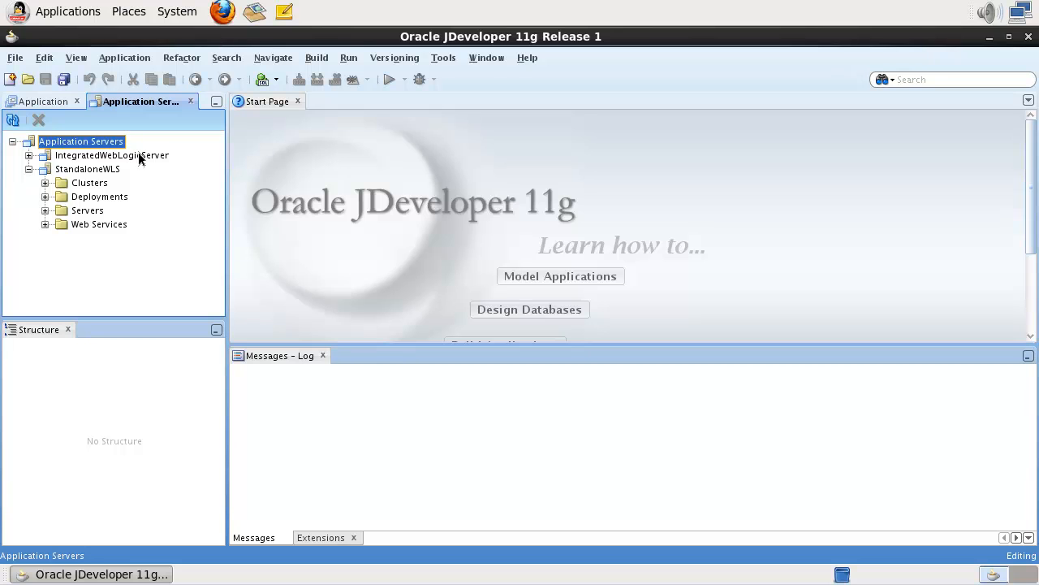
pyautogui.click(349, 58)
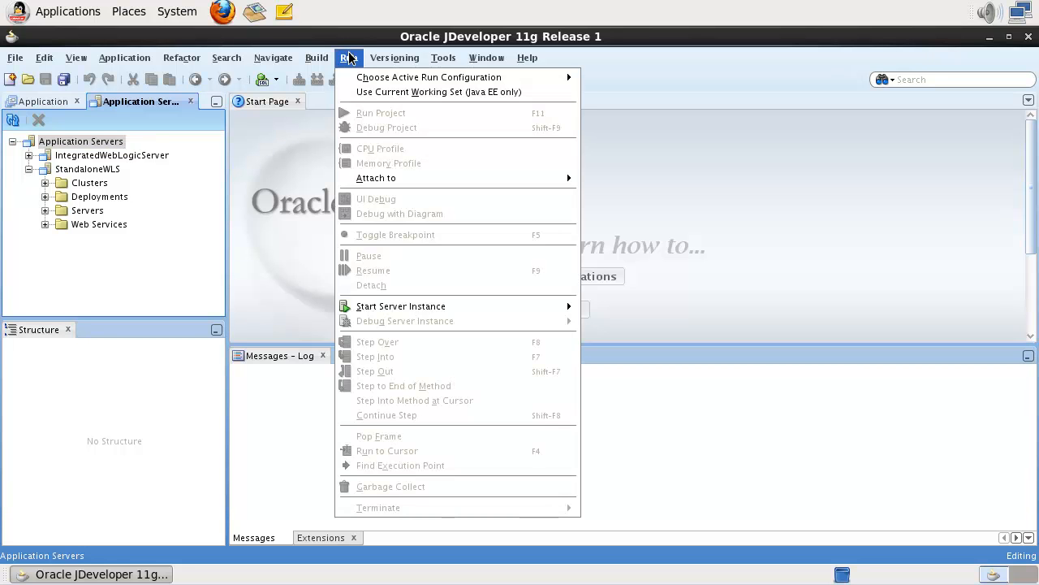
pyautogui.moveTo(378, 307)
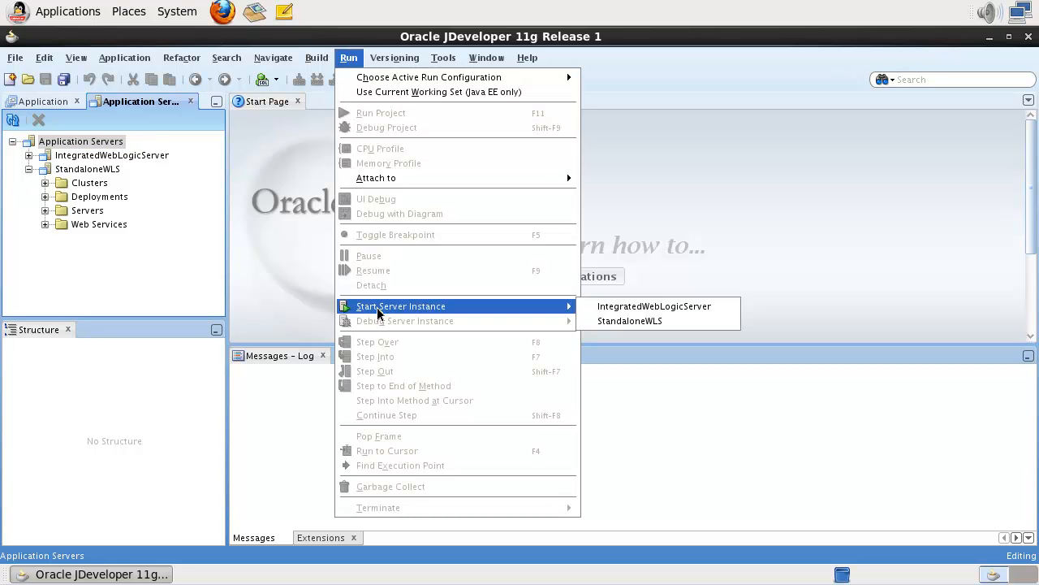
pyautogui.click(618, 320)
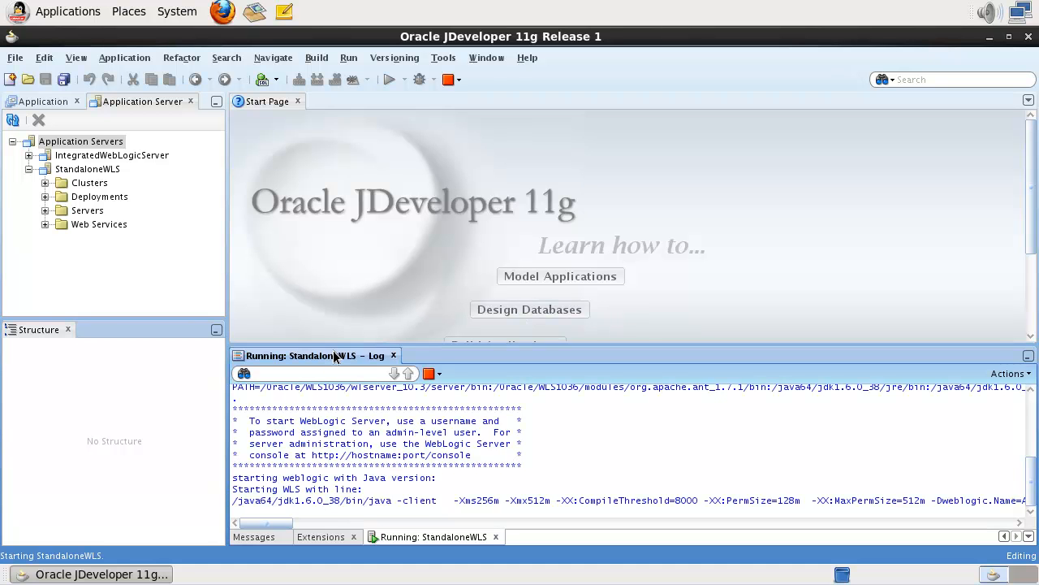
pyautogui.doubleClick(333, 356)
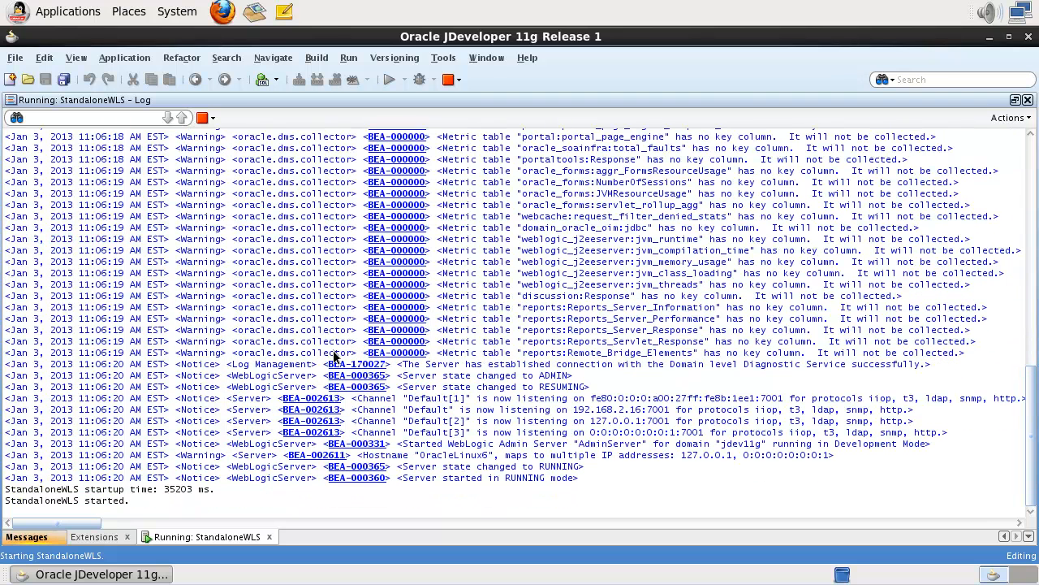
pyautogui.click(203, 117)
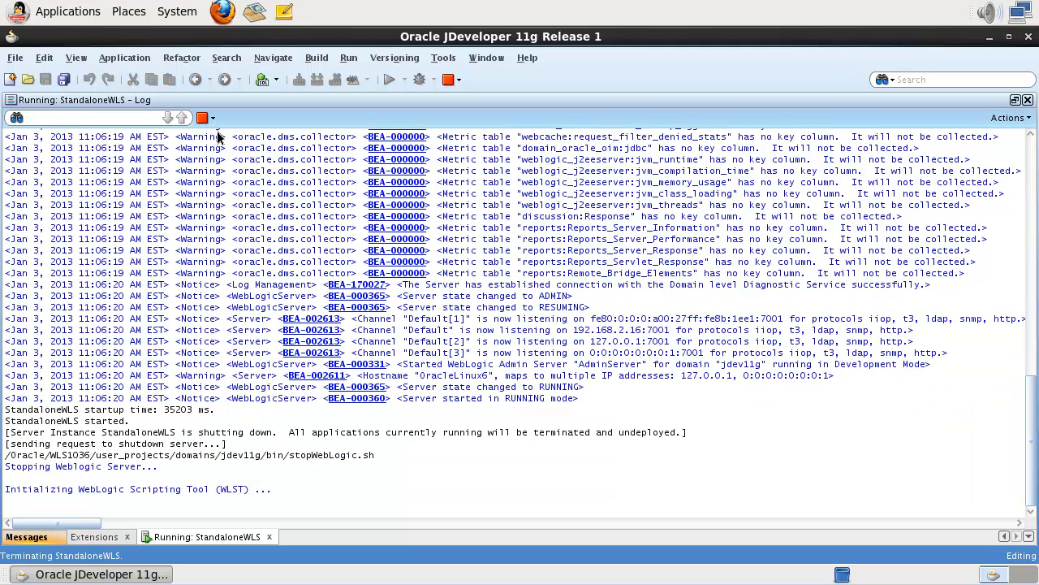
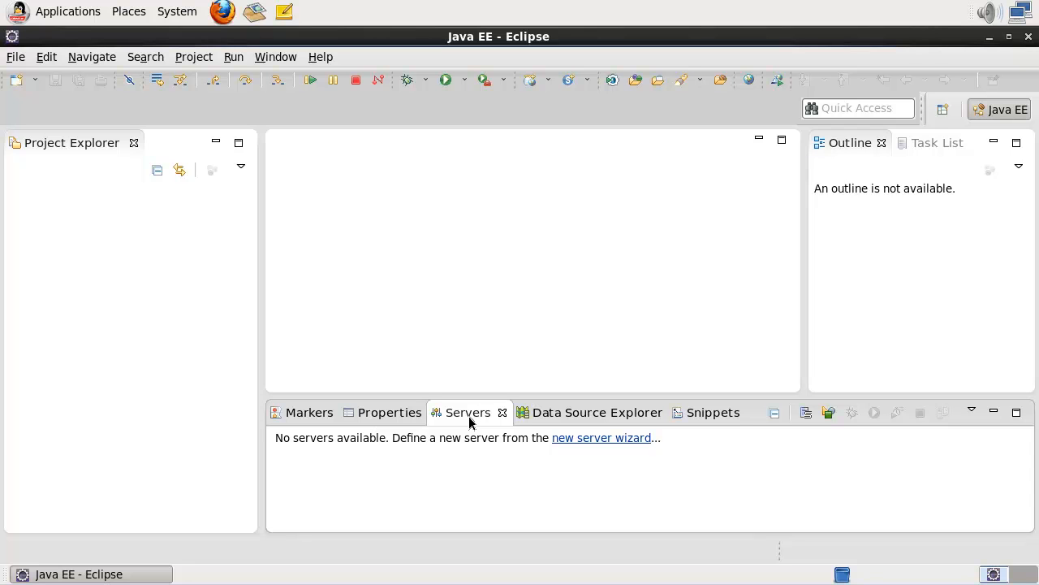
pyautogui.click(273, 56)
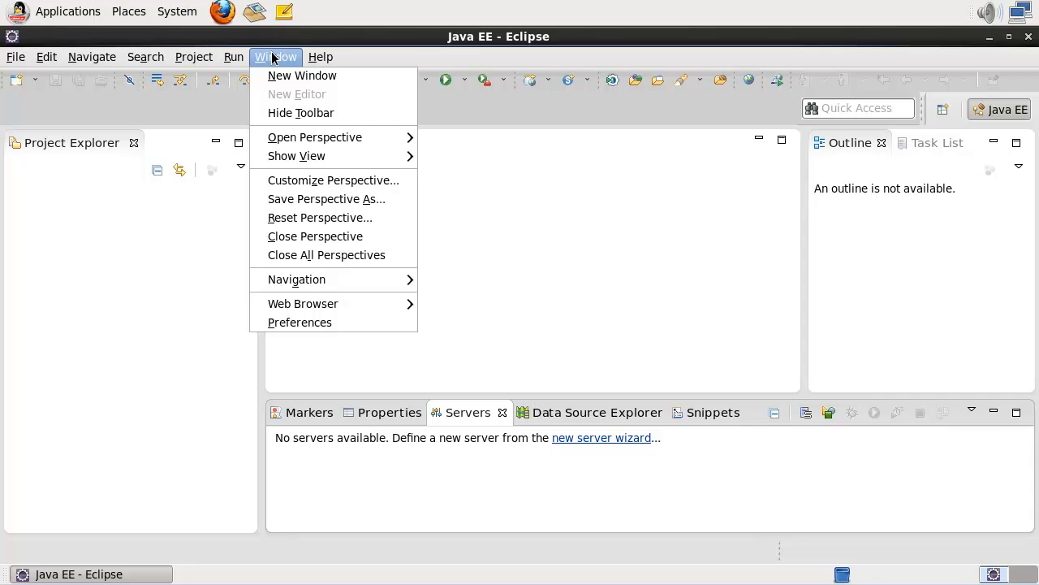
pyautogui.moveTo(272, 162)
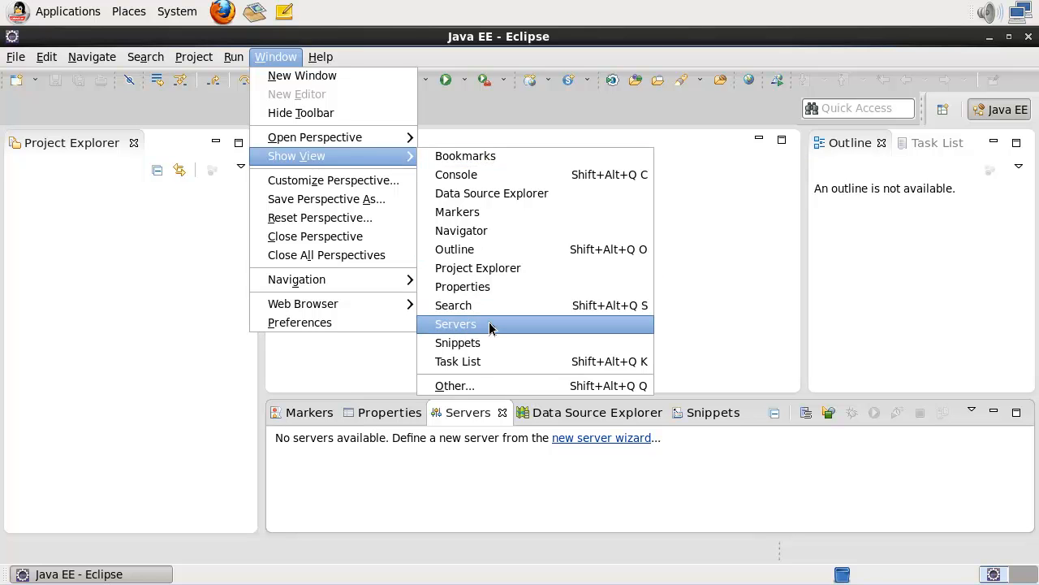
pyautogui.click(493, 386)
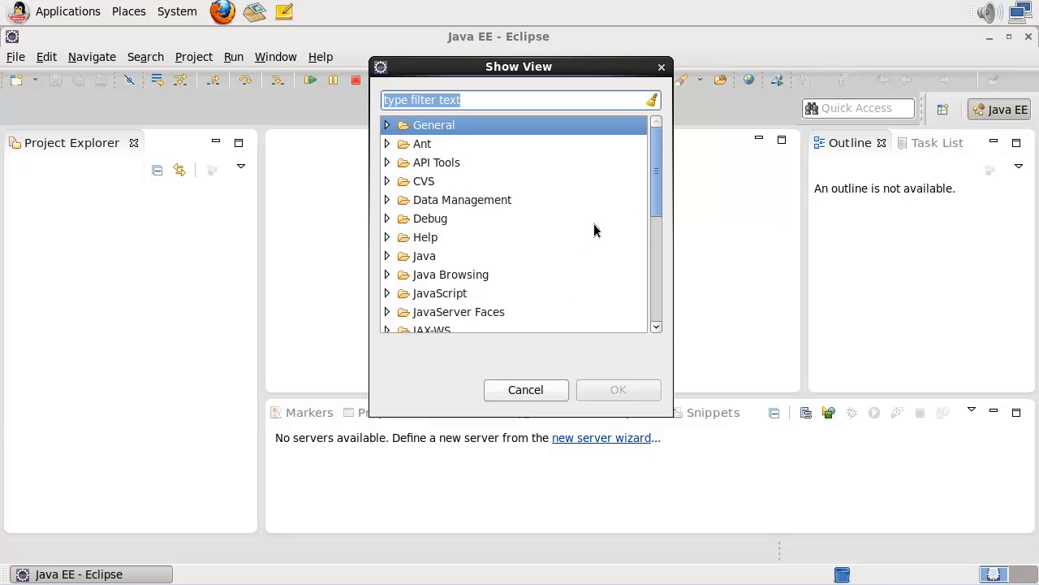
pyautogui.moveTo(658, 191); pyautogui.dragTo(655, 284)
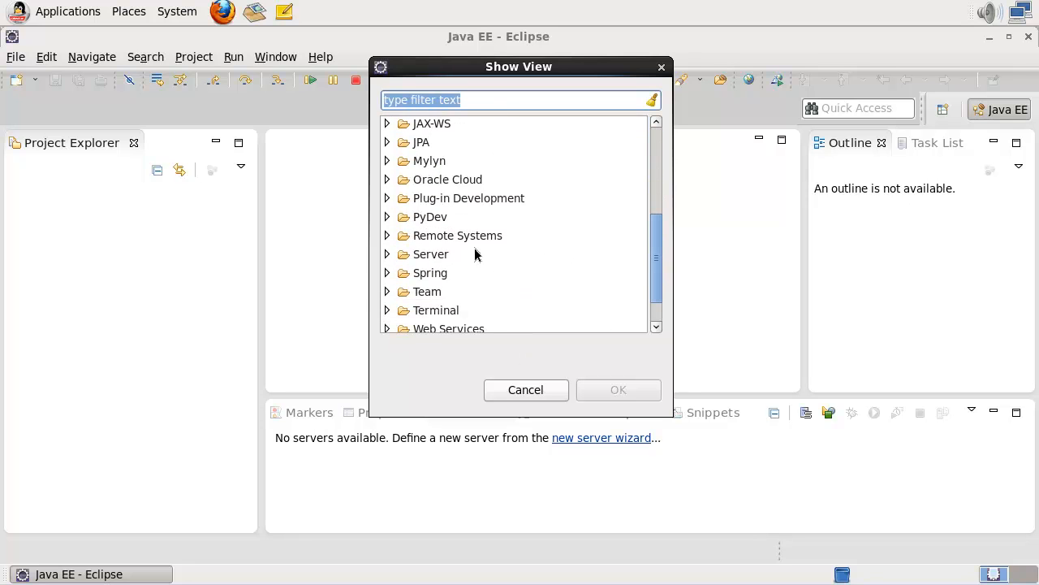
pyautogui.click(387, 257)
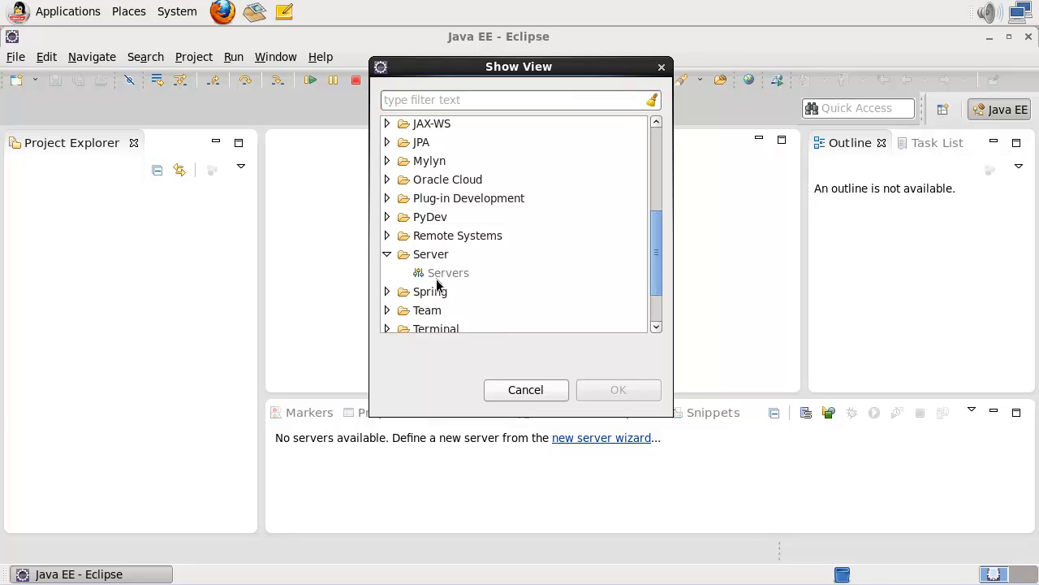
pyautogui.click(527, 391)
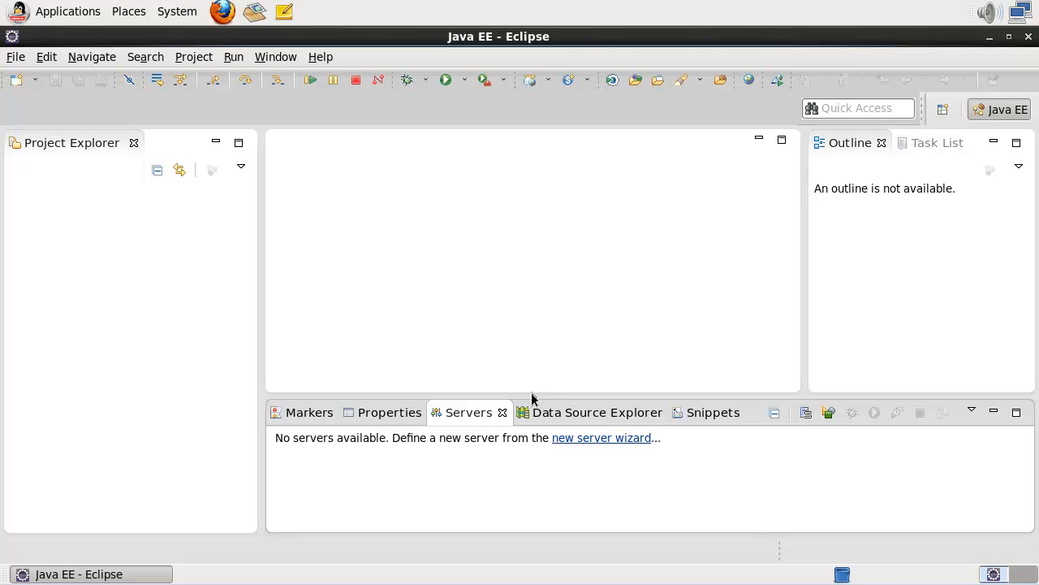
# Pick Oracle WebLogic Server 11gR1 (10.3.6) under Oracle as the new server type.
pyautogui.click(581, 439)
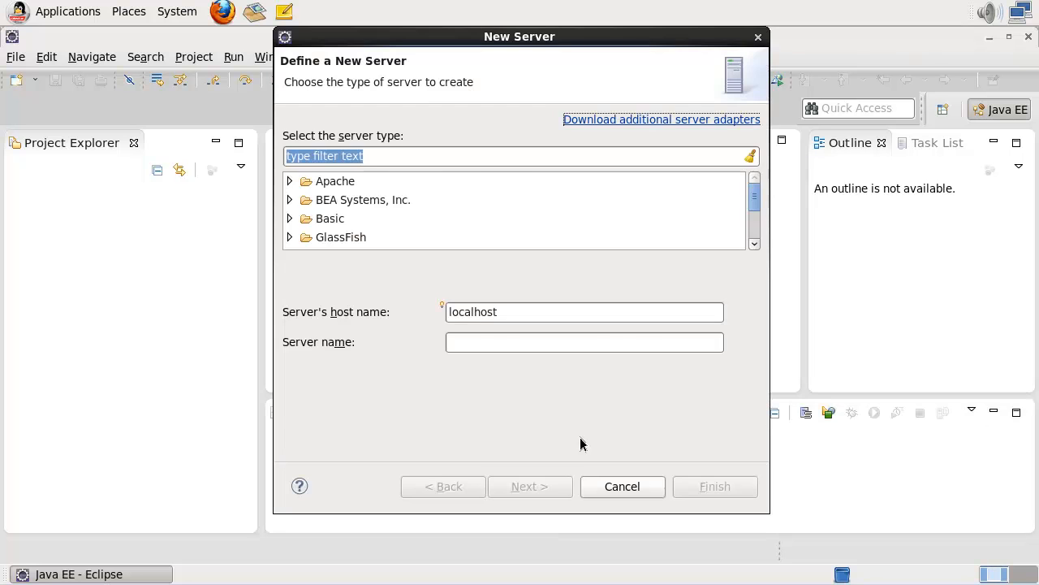
pyautogui.click(290, 199)
pyautogui.scroll(-4, 434, 209)
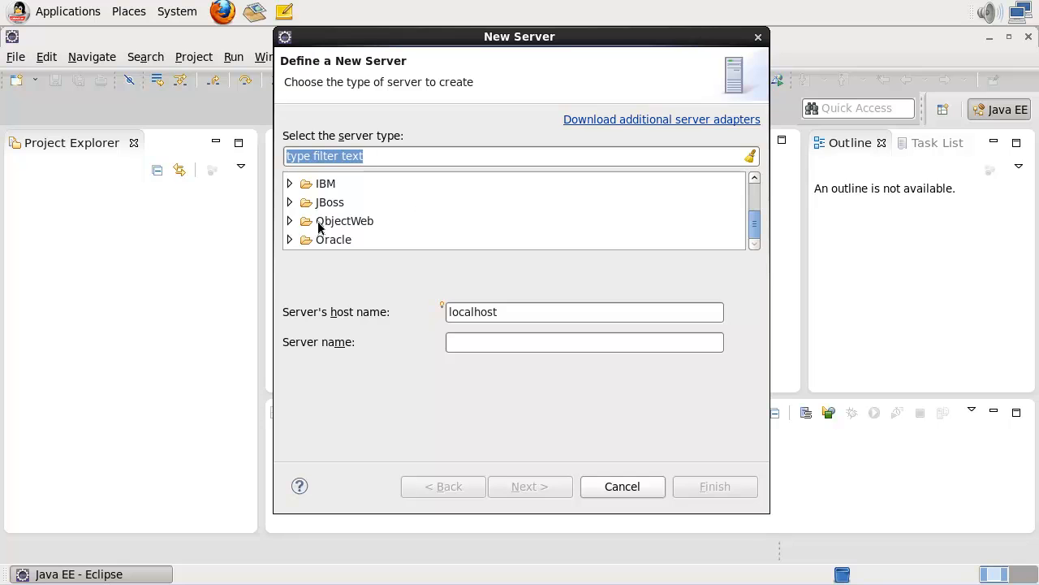
pyautogui.click(290, 239)
pyautogui.scroll(-4, 363, 236)
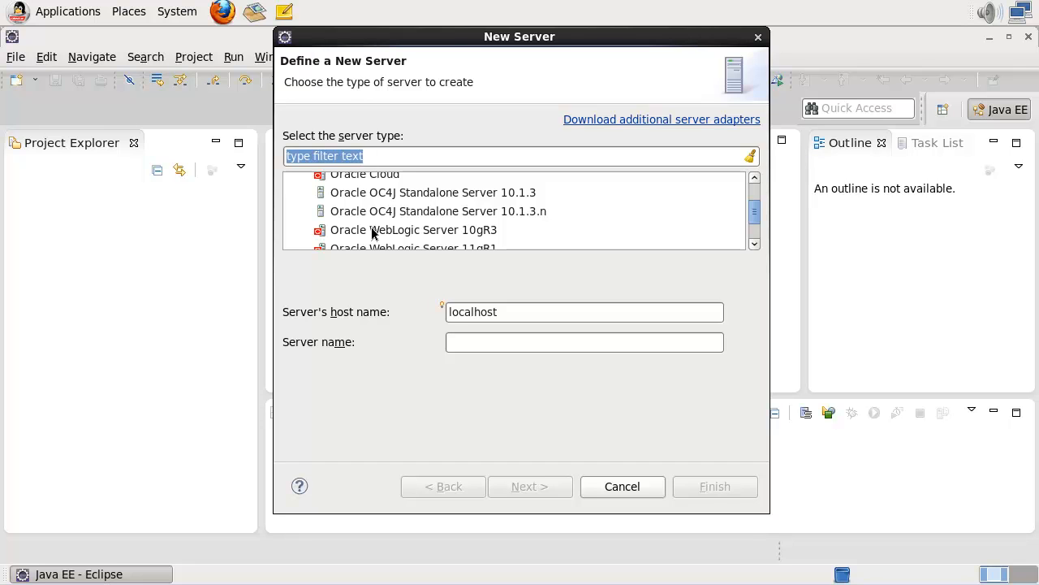
pyautogui.scroll(-6, 372, 233)
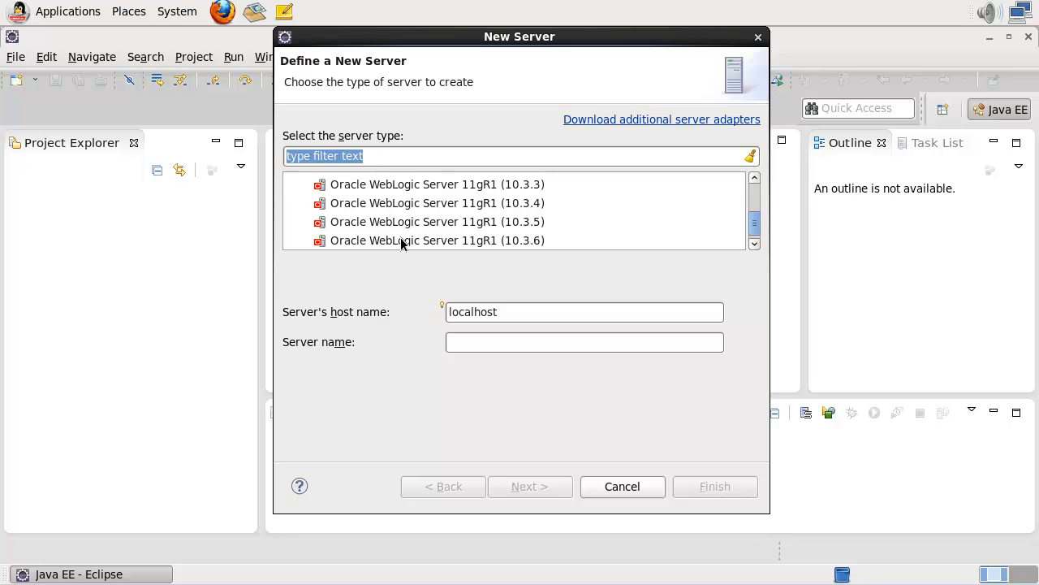
pyautogui.click(402, 242)
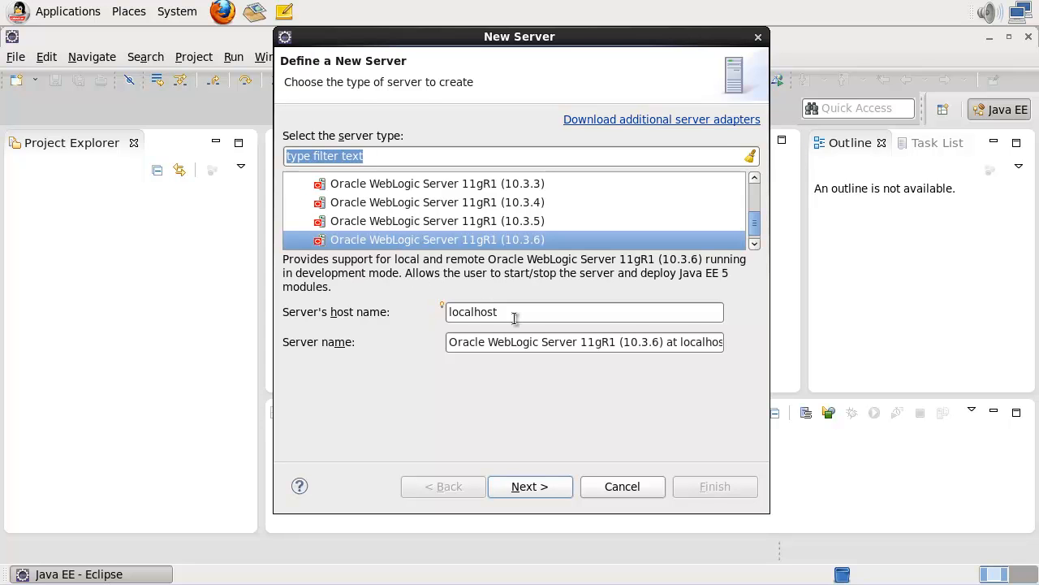
pyautogui.click(546, 489)
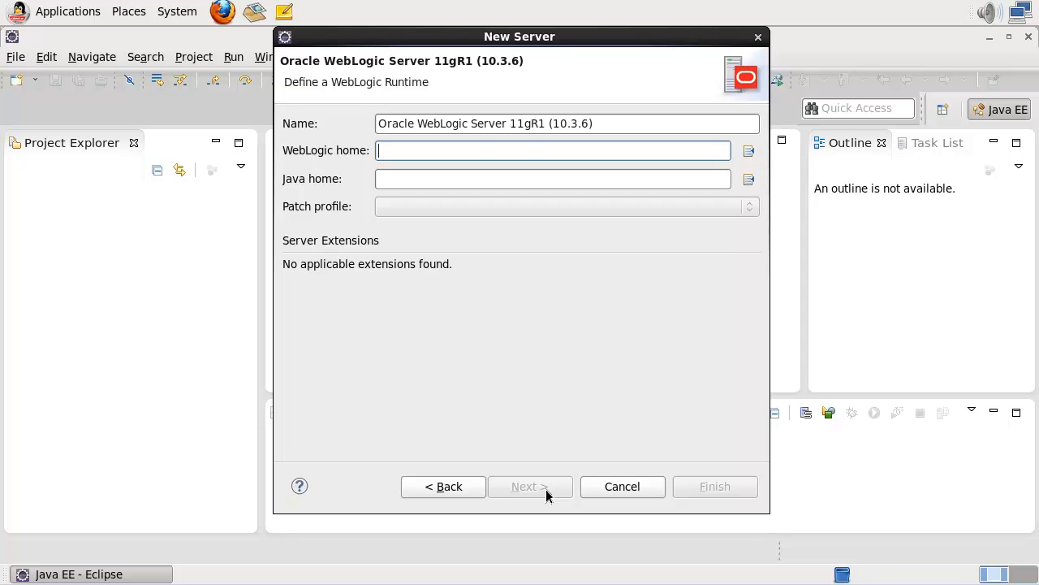
# Set the WebLogic home directory to /Oracle/WLS1036/wlserver_10.3.
pyautogui.click(748, 151)
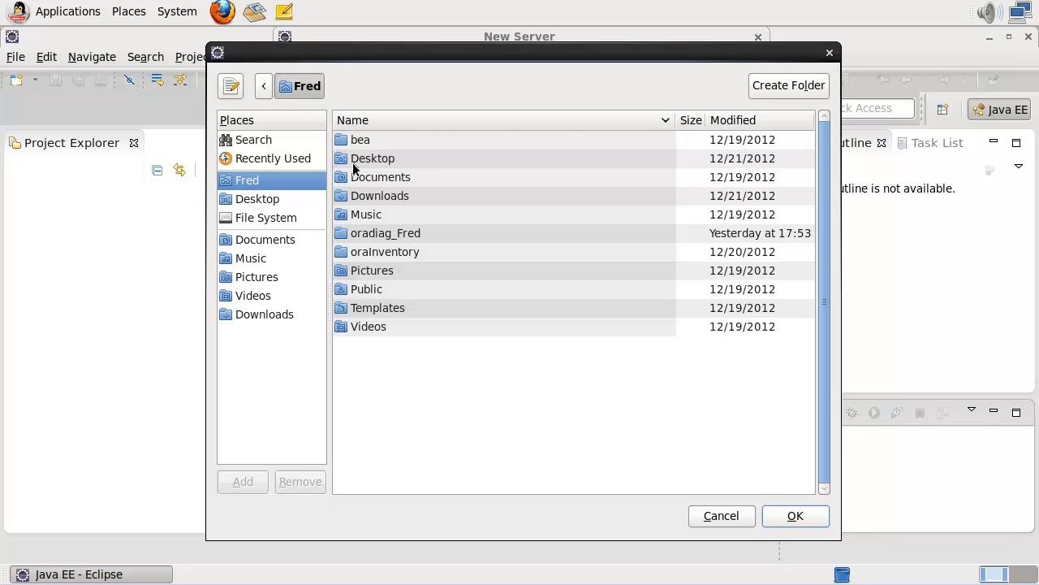
pyautogui.click(277, 221)
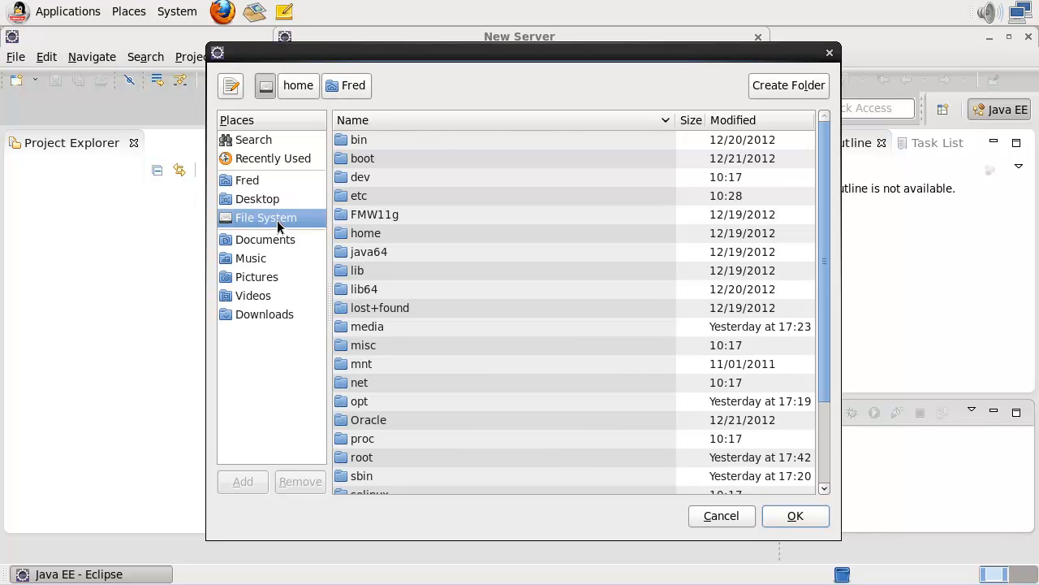
pyautogui.click(366, 424)
pyautogui.doubleClick(365, 422)
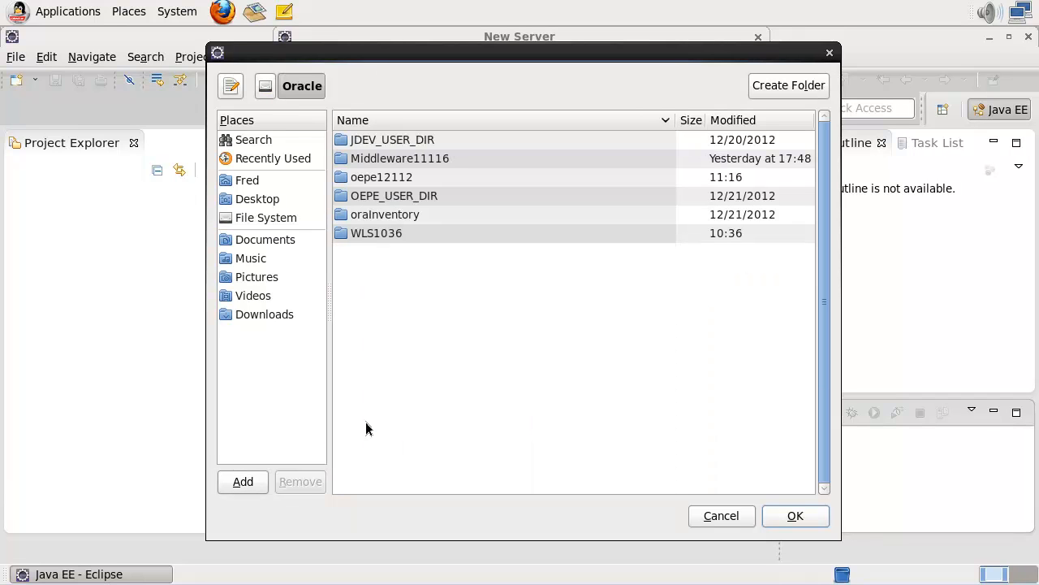
pyautogui.doubleClick(370, 234)
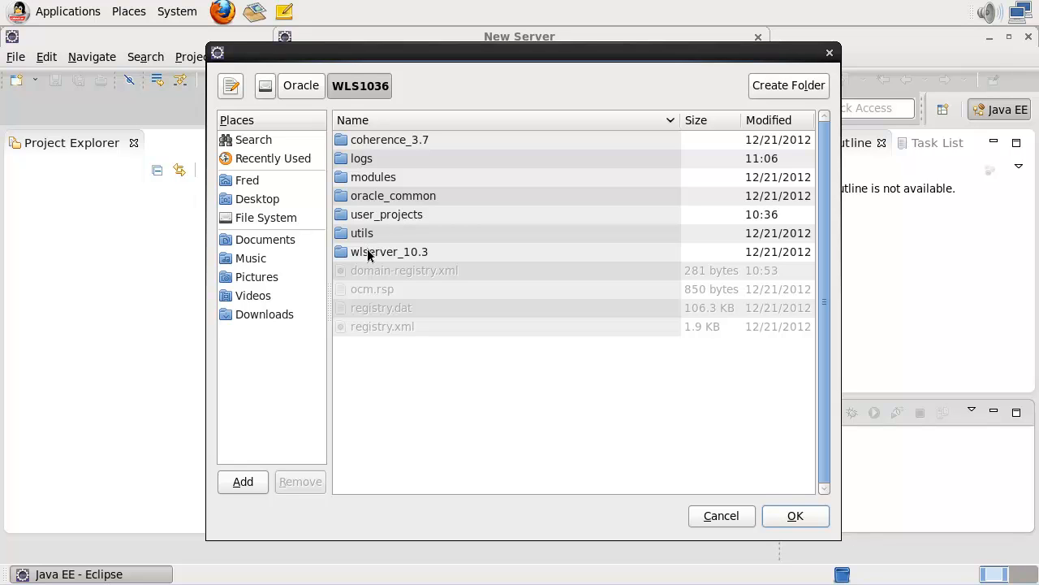
pyautogui.doubleClick(368, 253)
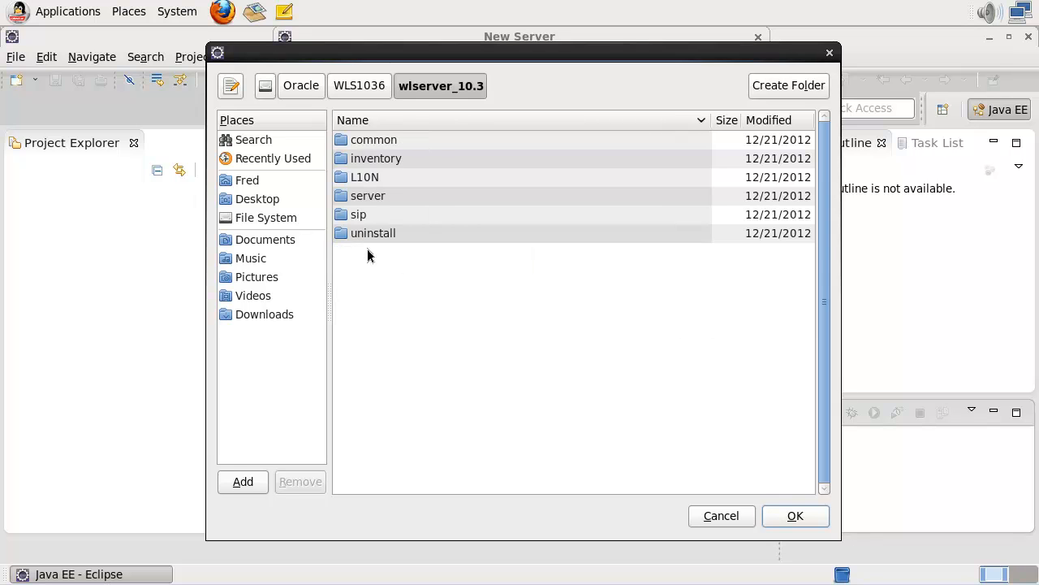
pyautogui.click(786, 522)
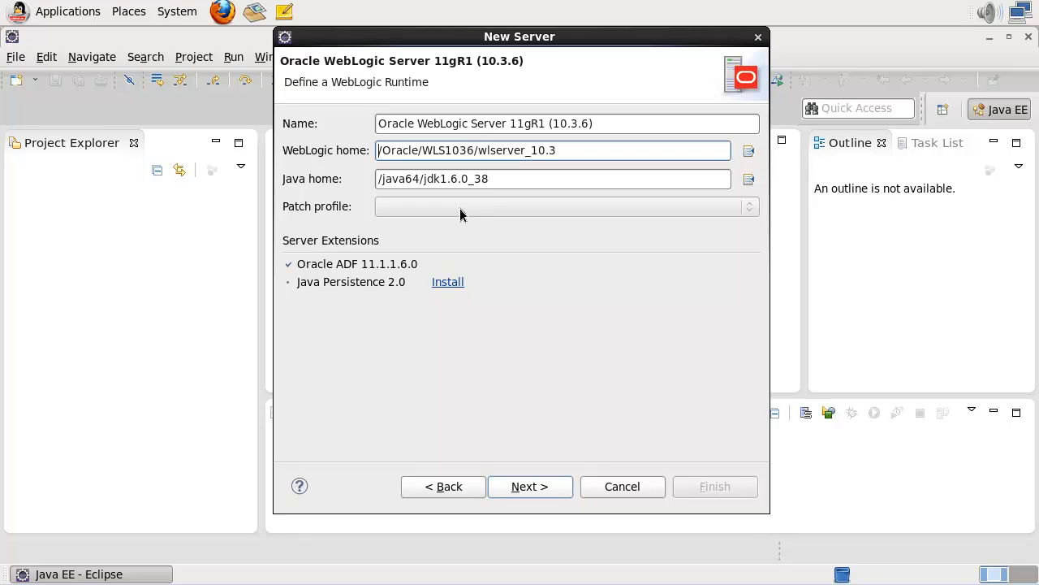
# Create a new WebLogic domain named OEPE12c instead of the default test1.
pyautogui.click(529, 486)
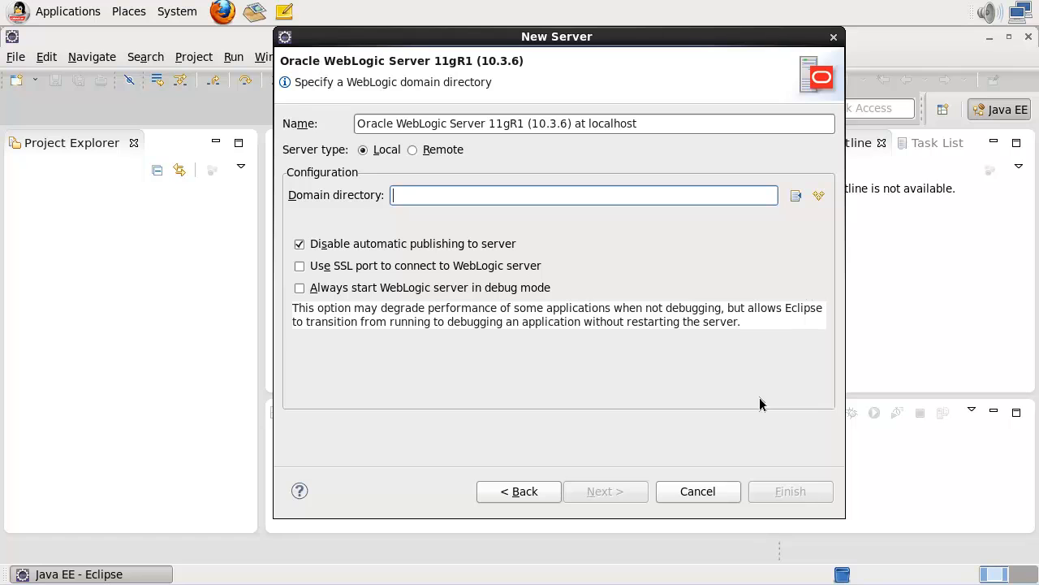
pyautogui.click(818, 198)
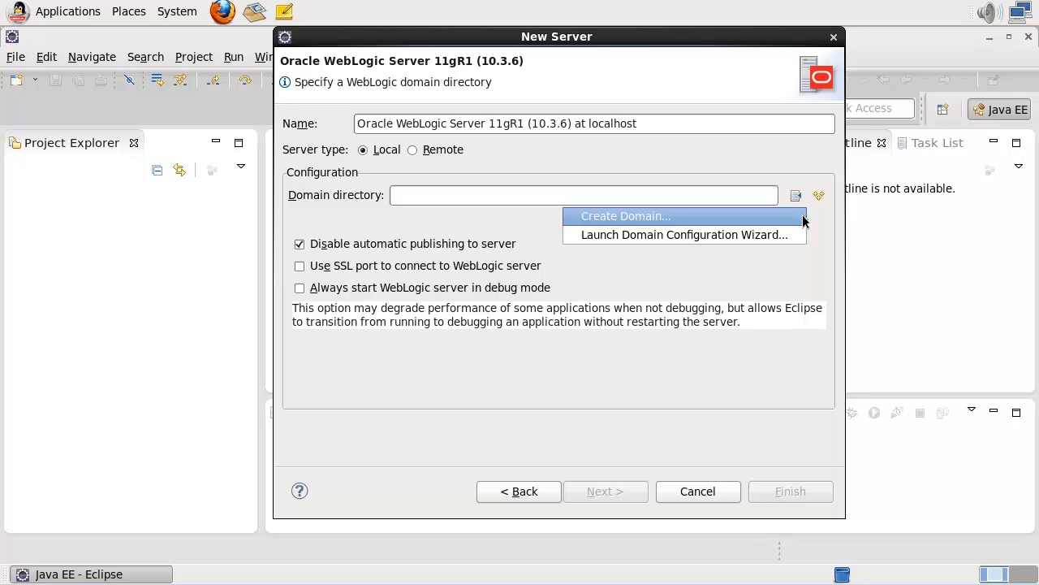
pyautogui.click(802, 221)
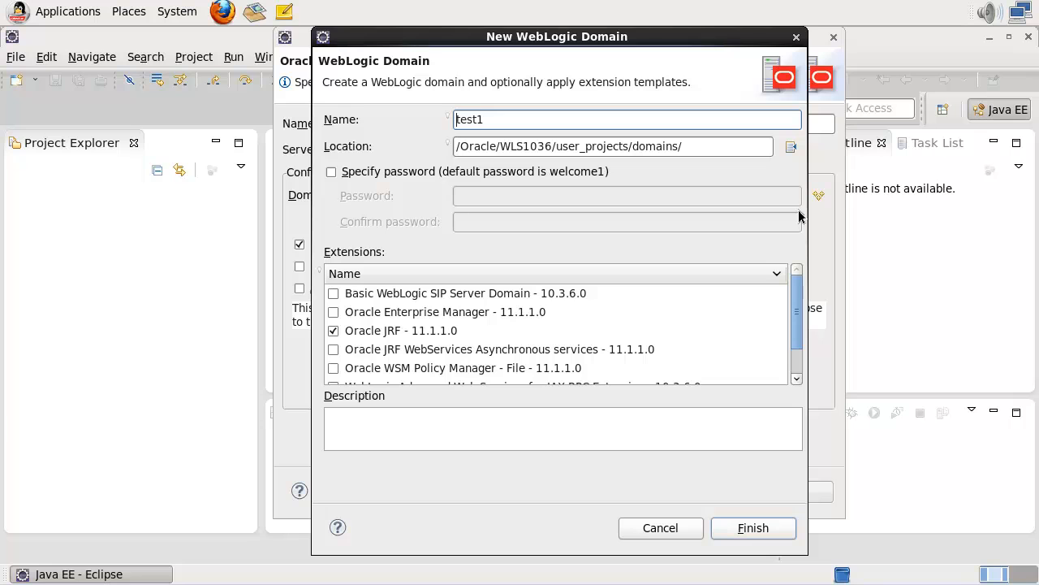
pyautogui.hotkey('shift', 'Right')
pyautogui.hotkey('shift', 'Right')
pyautogui.hotkey('shift', 'Right')
pyautogui.hotkey('shift', 'Right')
pyautogui.hotkey('shift', 'Right')
pyautogui.write('OEPE12c')
pyautogui.moveTo(796, 306); pyautogui.dragTo(795, 278)
pyautogui.click(753, 529)
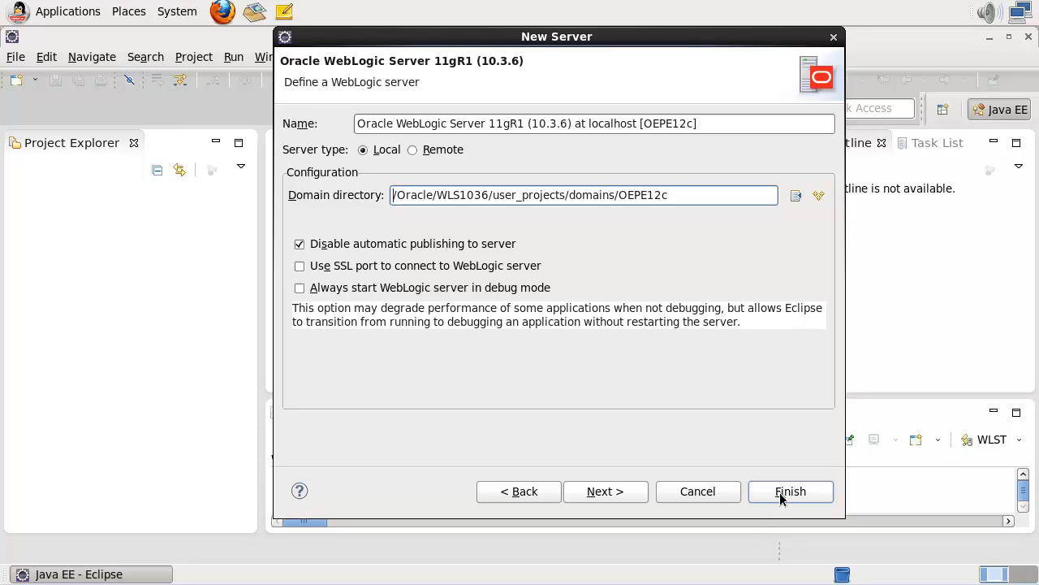
# Finish adding the OEPE12c WebLogic server and expand its entry in the Servers view.
pyautogui.click(780, 498)
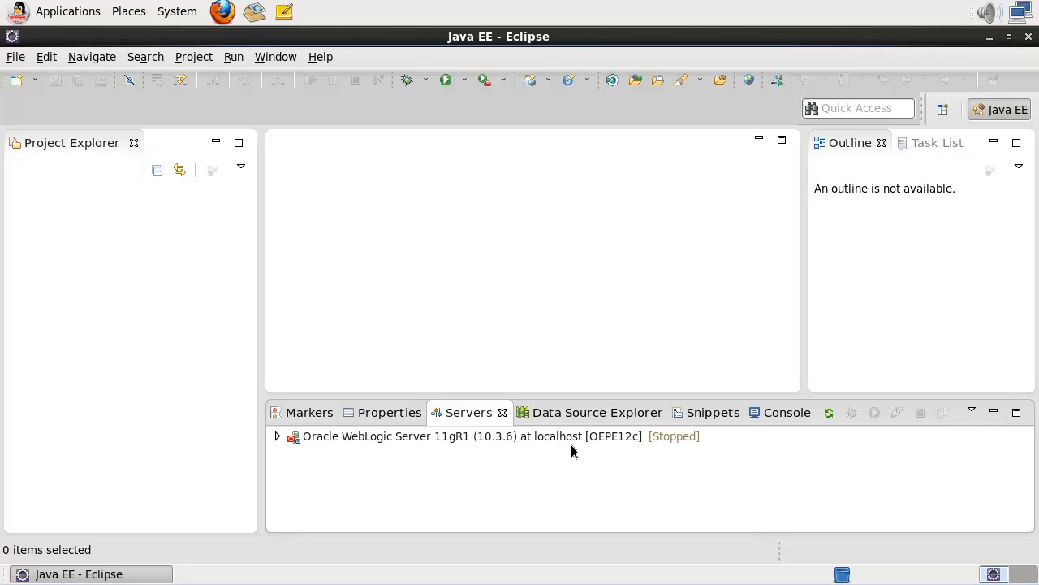
pyautogui.click(276, 437)
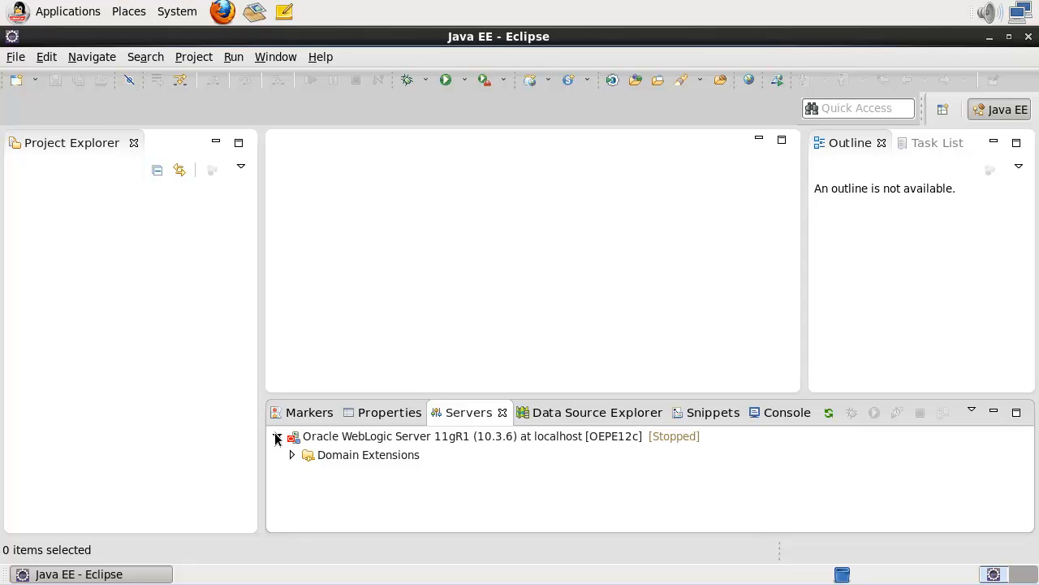
pyautogui.click(291, 456)
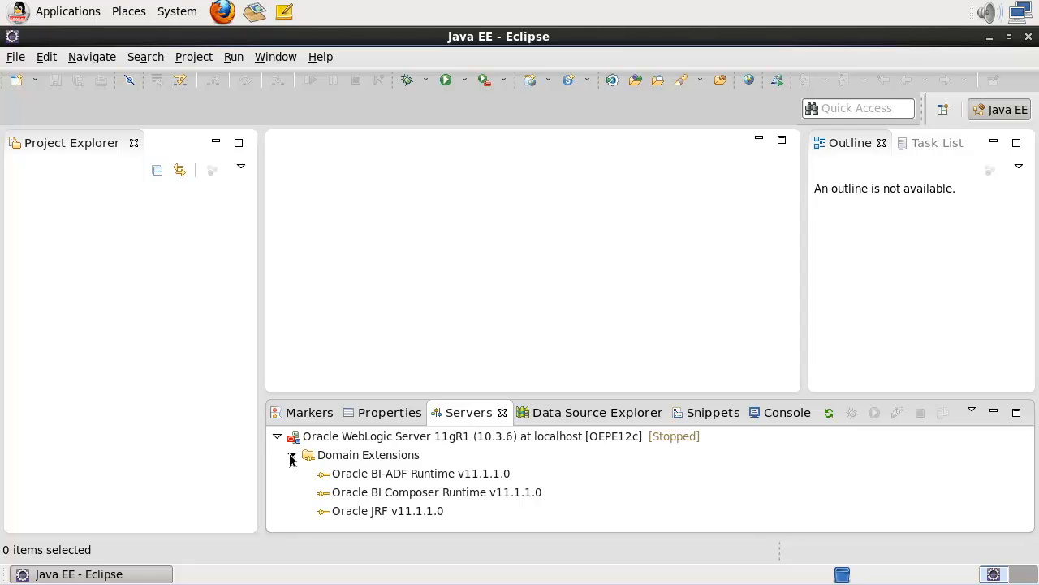
# Start the OEPE12c server and maximize the Console to watch its startup log.
pyautogui.click(351, 439)
pyautogui.rightClick(352, 435)
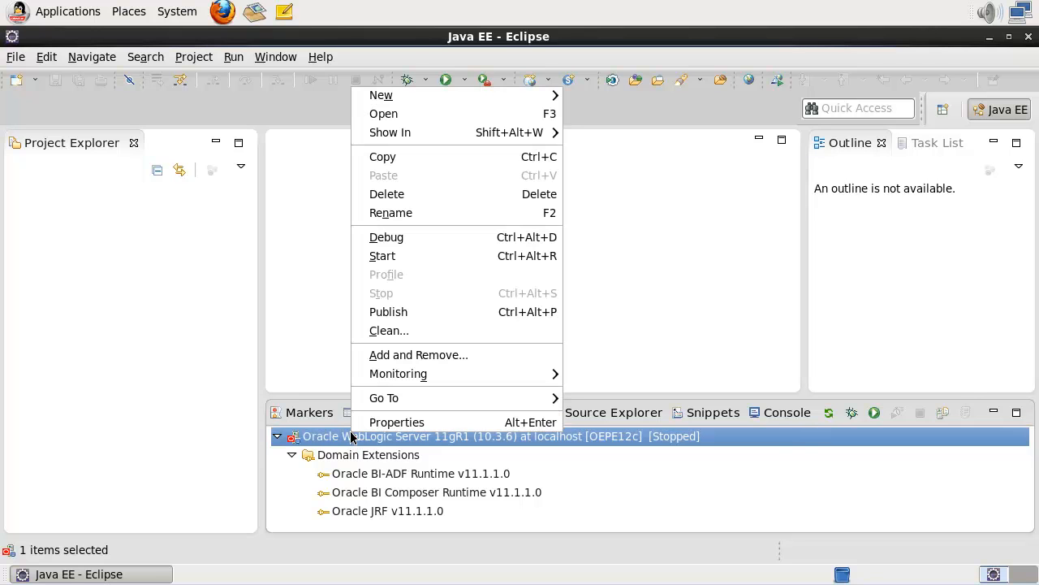
pyautogui.click(401, 259)
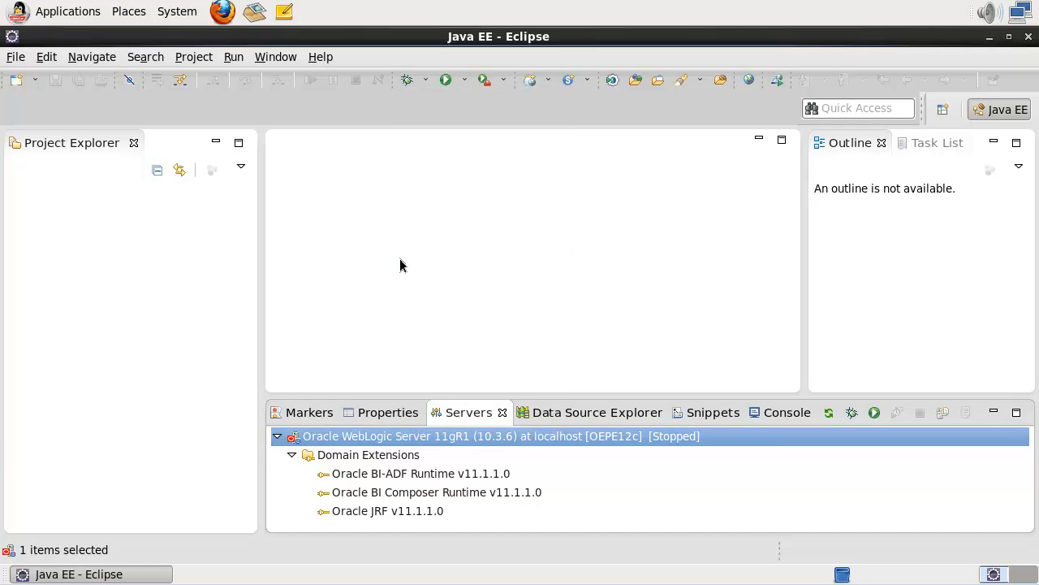
pyautogui.doubleClick(768, 413)
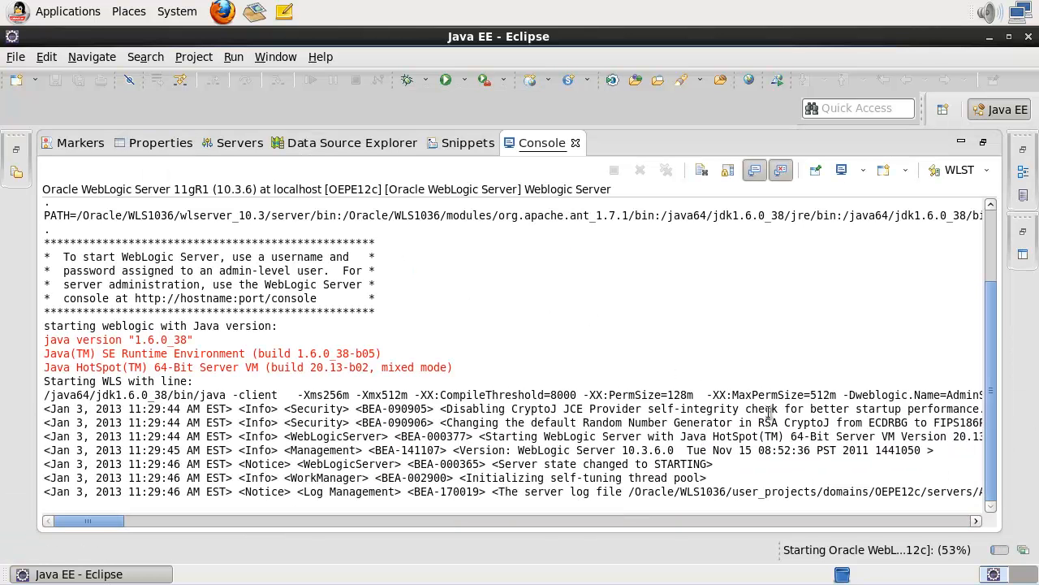